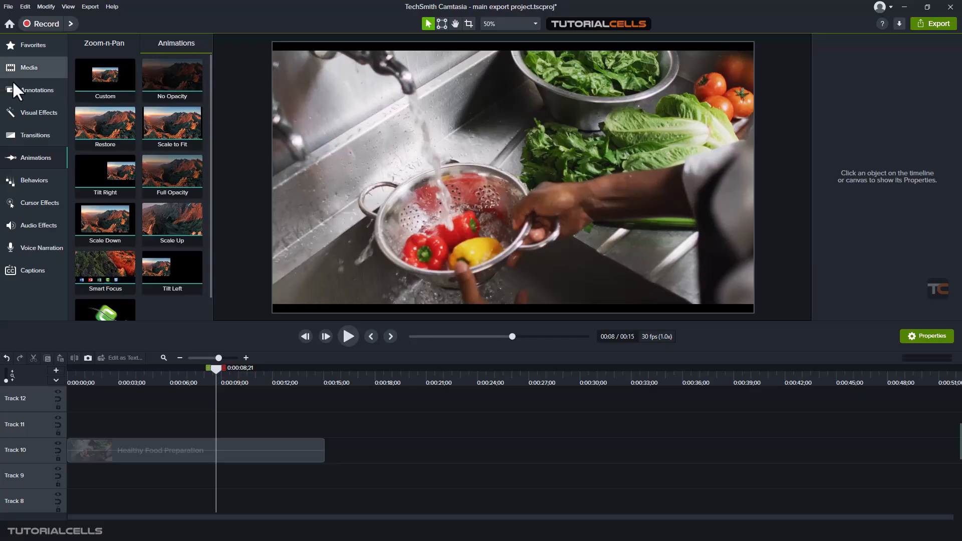
# - Add a yellow speech-bubble callout over the lower left of the video and shorten its clip near the video's end
pyautogui.click(28, 91)
pyautogui.moveTo(86, 131); pyautogui.dragTo(321, 246)
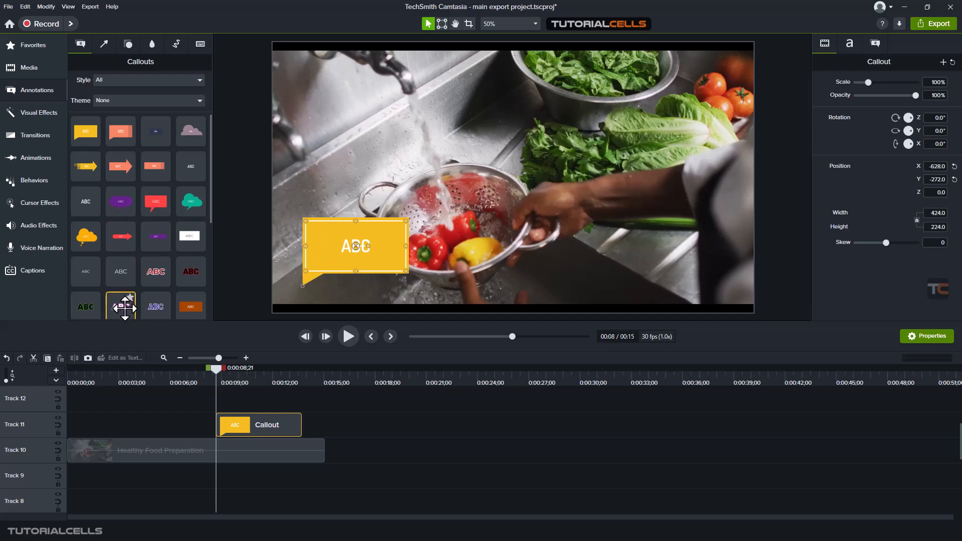
pyautogui.click(30, 161)
pyautogui.moveTo(272, 427); pyautogui.dragTo(296, 428)
pyautogui.moveTo(235, 384)
pyautogui.mouseDown()
pyautogui.moveTo(256, 379)
pyautogui.moveTo(232, 382)
pyautogui.mouseUp()
pyautogui.click(349, 337)
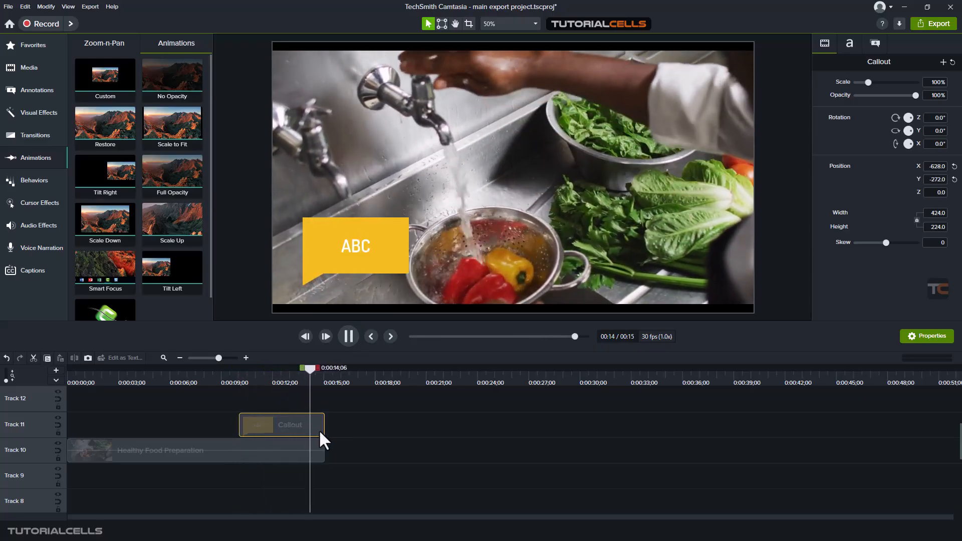
pyautogui.moveTo(324, 425)
pyautogui.mouseDown()
pyautogui.moveTo(286, 422)
pyautogui.moveTo(311, 425)
pyautogui.mouseUp()
pyautogui.moveTo(324, 369); pyautogui.dragTo(300, 370)
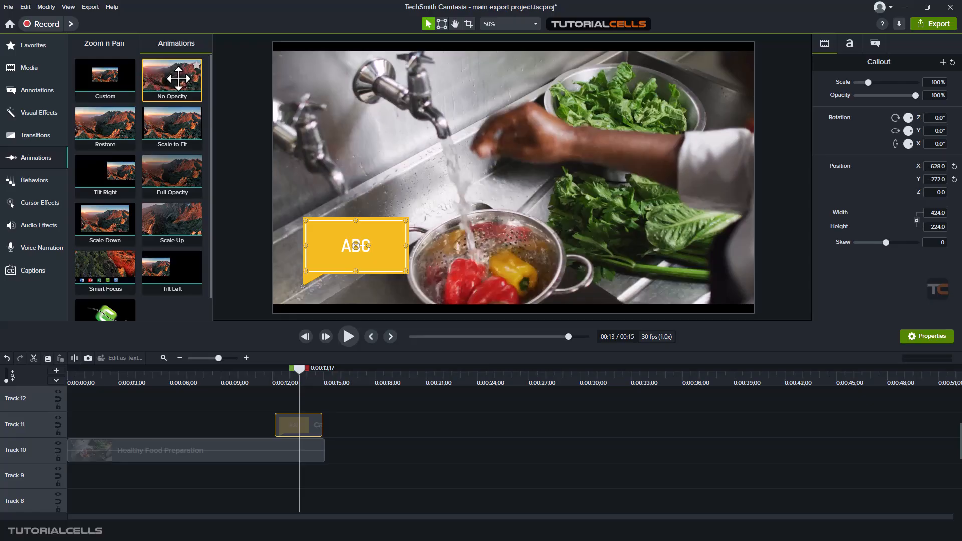
# - Apply the No Opacity animation to the yellow callout and shift it to the end of the callout's clip
pyautogui.moveTo(178, 78); pyautogui.dragTo(314, 437)
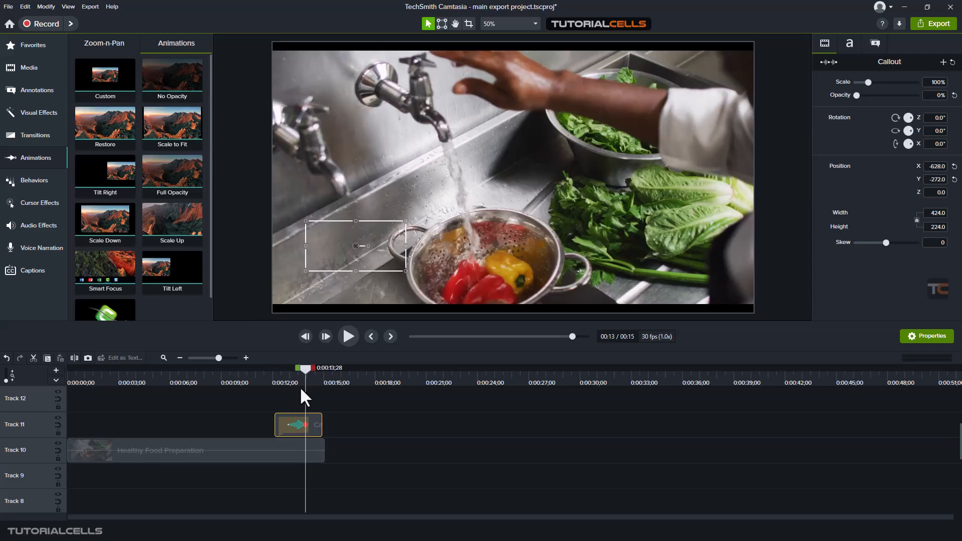
pyautogui.moveTo(304, 371); pyautogui.dragTo(282, 369)
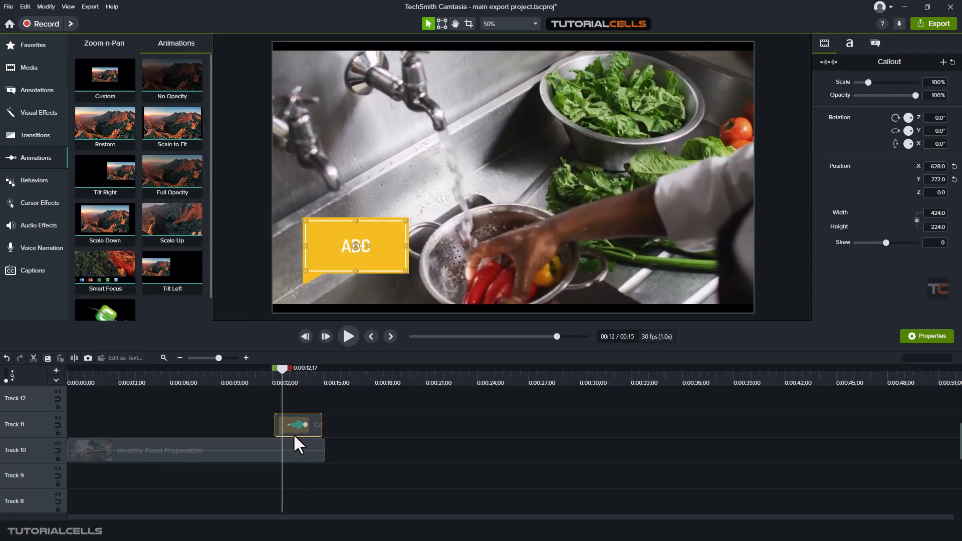
pyautogui.moveTo(295, 425); pyautogui.dragTo(308, 426)
pyautogui.click(299, 424)
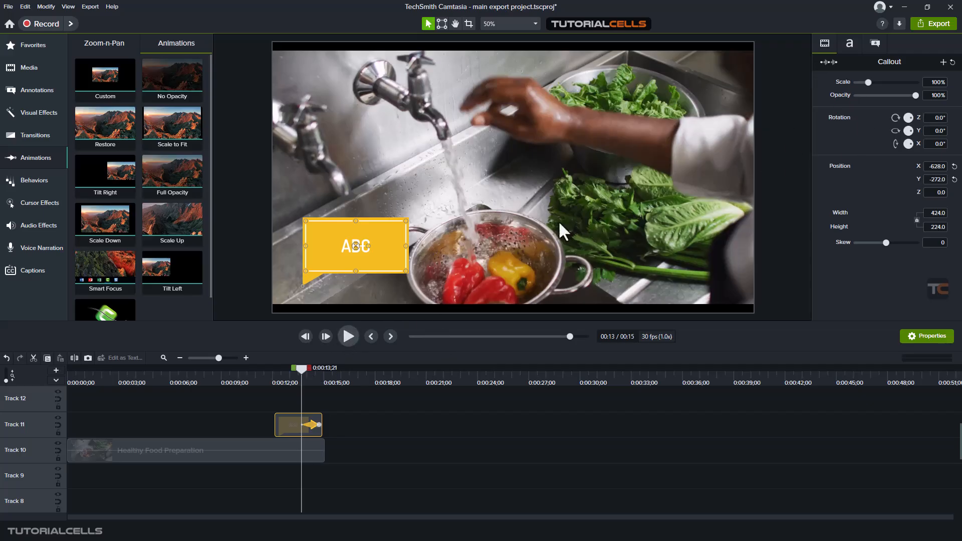
# - Play back the end of the yellow callout several times to check how it fades out
pyautogui.press('space')
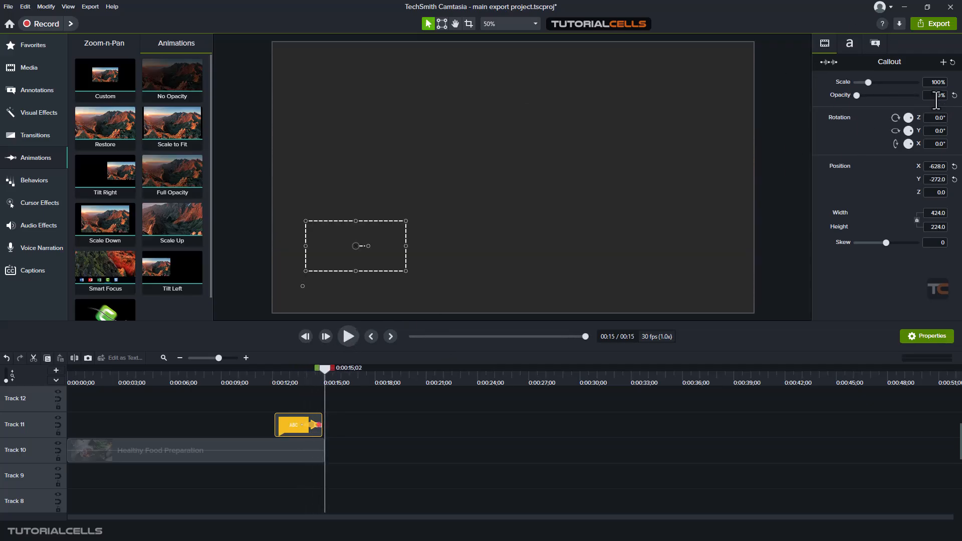
pyautogui.moveTo(324, 369); pyautogui.dragTo(291, 369)
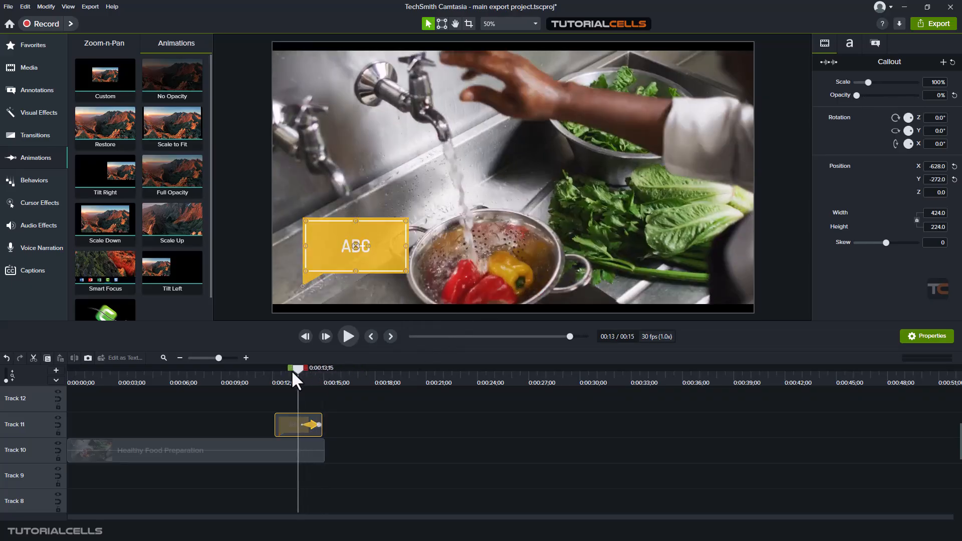
pyautogui.click(348, 335)
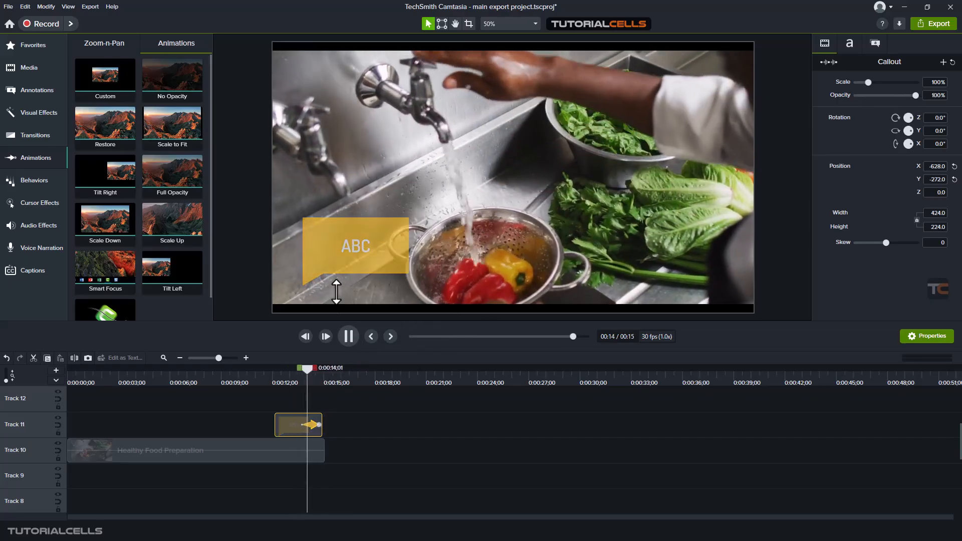
pyautogui.moveTo(305, 376)
pyautogui.mouseDown()
pyautogui.moveTo(318, 376)
pyautogui.moveTo(299, 365)
pyautogui.moveTo(322, 365)
pyautogui.moveTo(301, 365)
pyautogui.mouseUp()
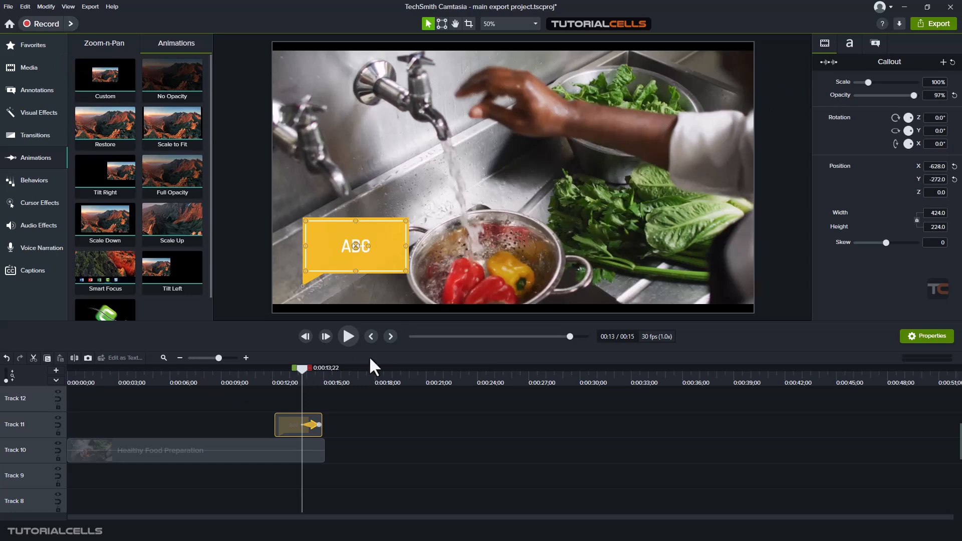
pyautogui.click(349, 337)
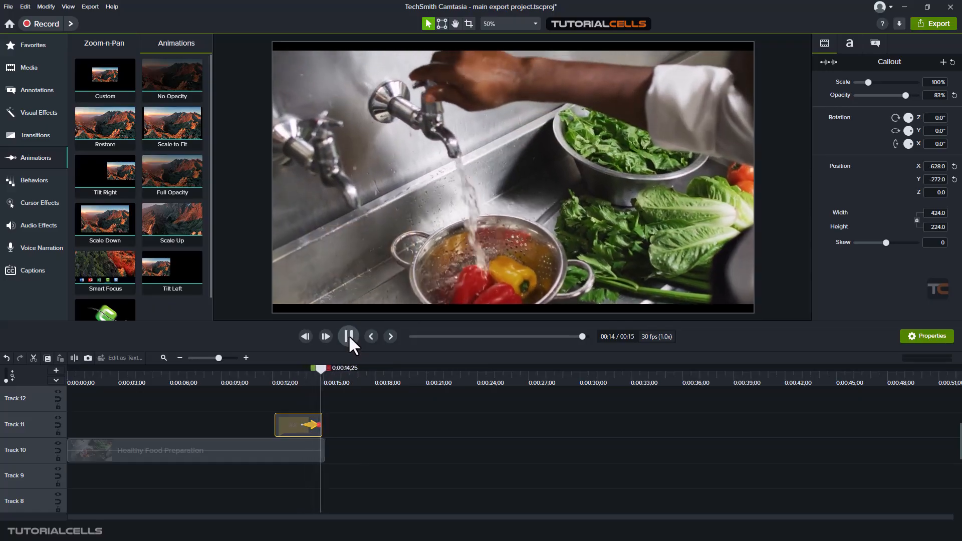
pyautogui.click(348, 335)
pyautogui.click(307, 378)
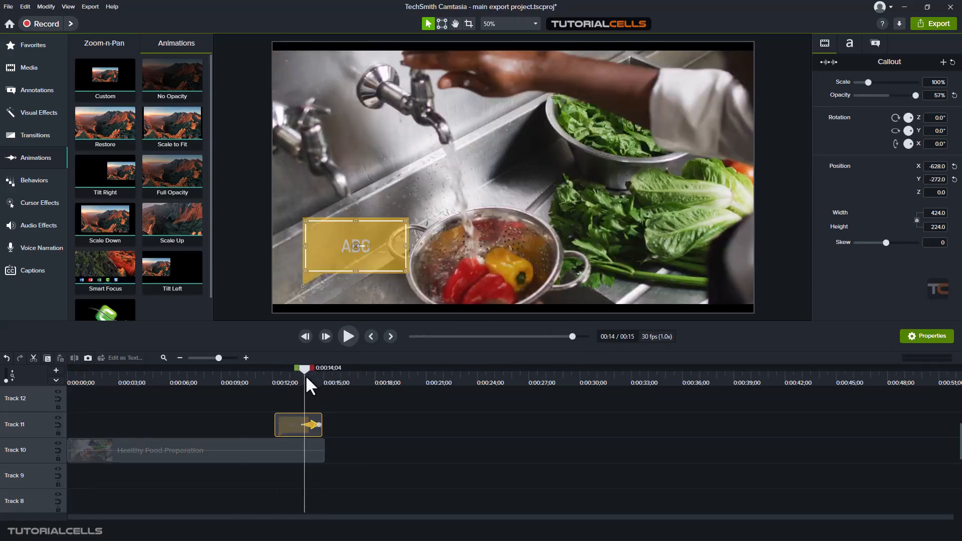
# - Move the No Opacity animation toward the callout's beginning, starting at 00:00:00;15, and preview the earlier fade-out
pyautogui.moveTo(310, 426); pyautogui.dragTo(293, 425)
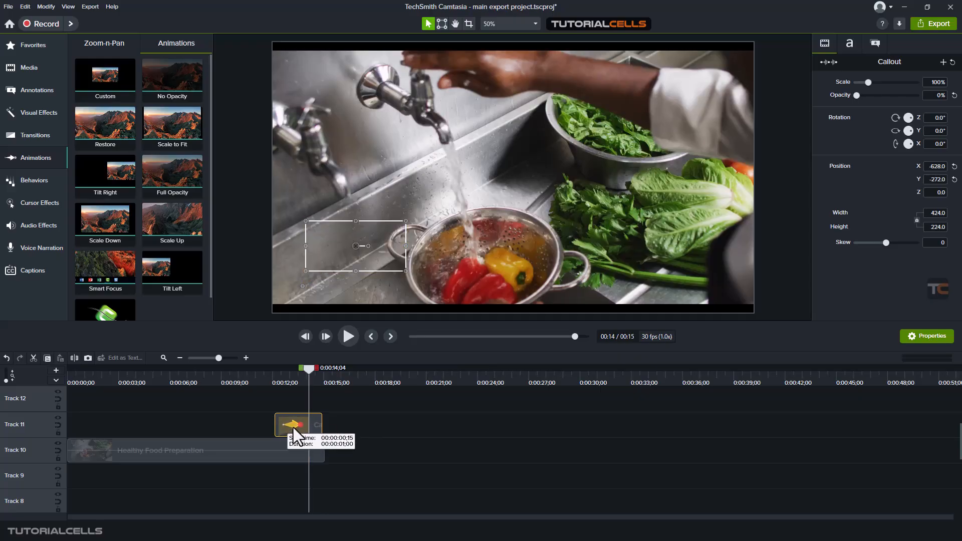
pyautogui.click(283, 379)
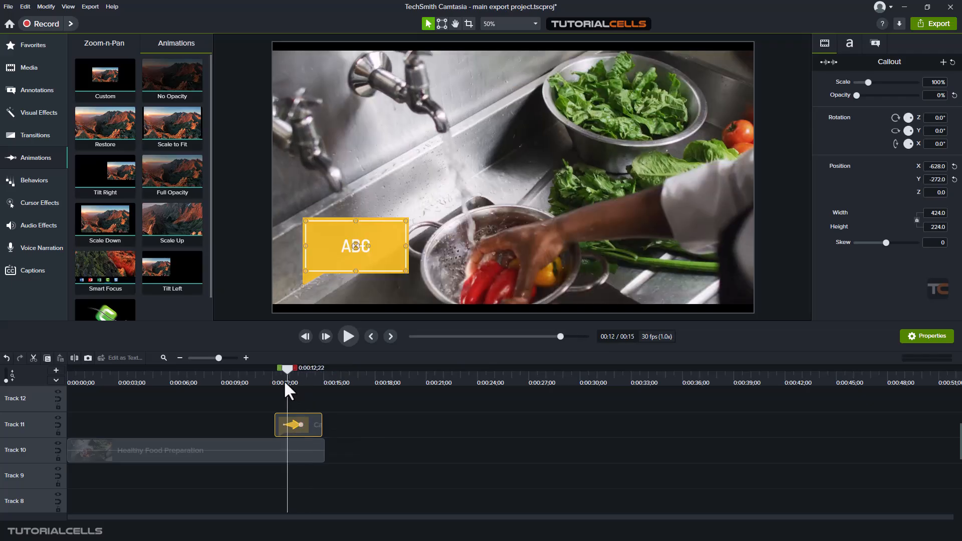
pyautogui.click(344, 341)
pyautogui.click(344, 340)
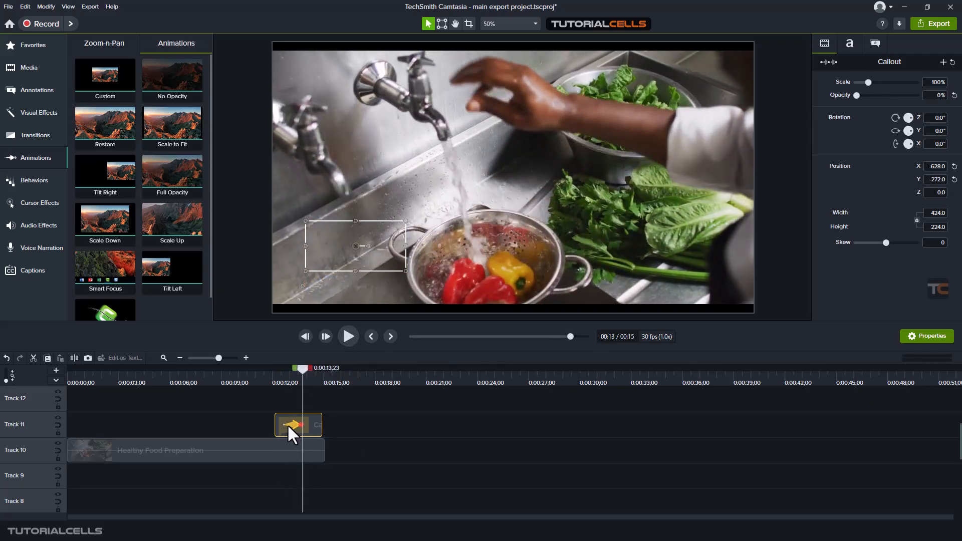
# - Return the No Opacity animation to the end of the callout's clip, shorten it to about half a second and preview it
pyautogui.moveTo(287, 424); pyautogui.dragTo(309, 430)
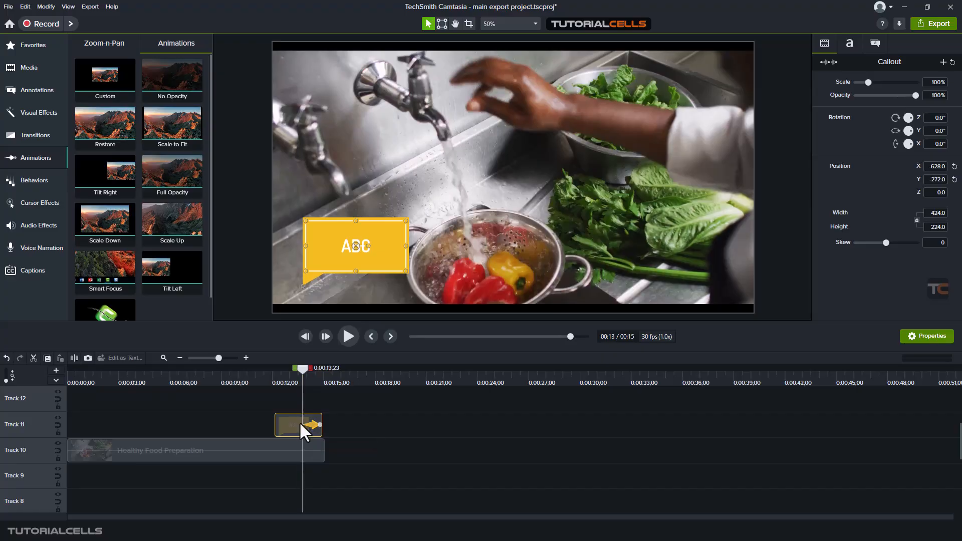
pyautogui.click(246, 358)
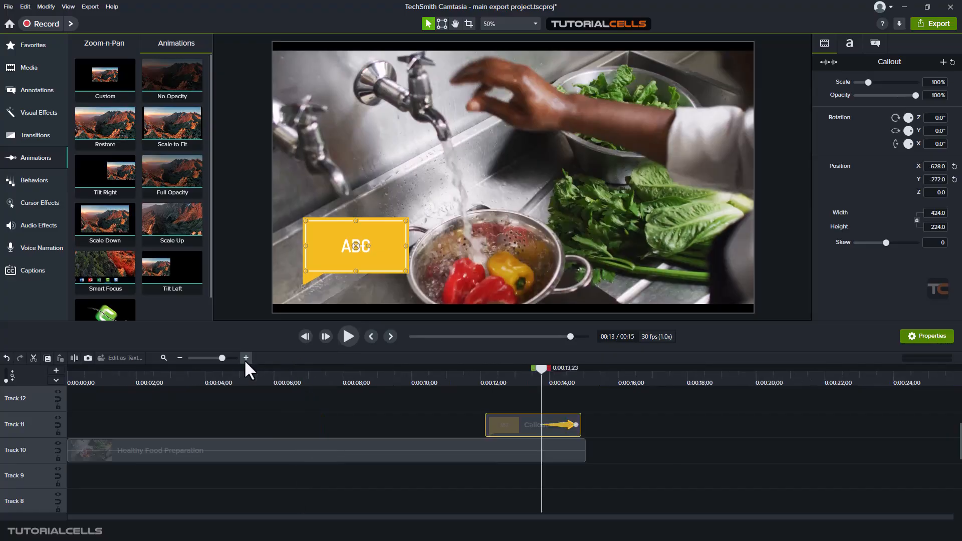
pyautogui.moveTo(559, 426)
pyautogui.mouseDown()
pyautogui.moveTo(551, 426)
pyautogui.moveTo(572, 425)
pyautogui.mouseUp()
pyautogui.click(342, 335)
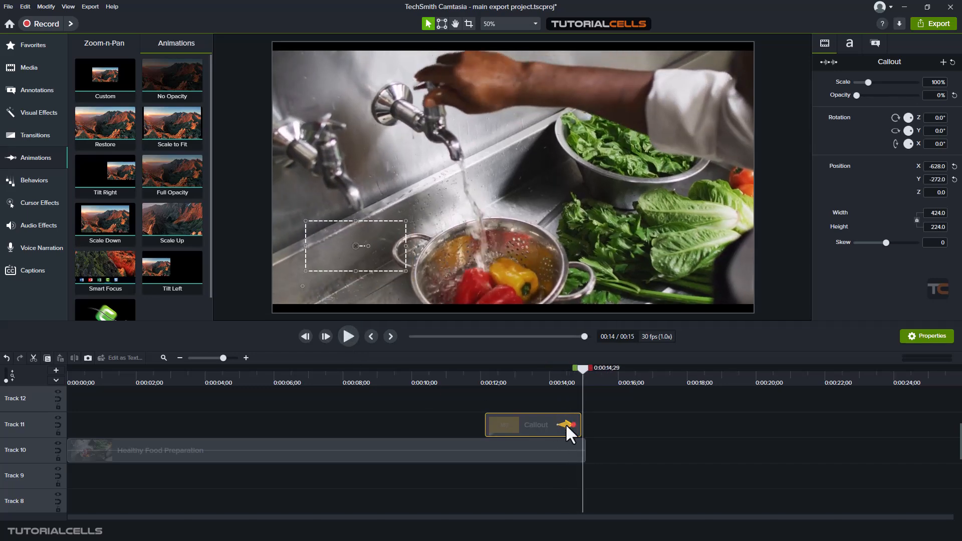
# - Replace the yellow callout and its animation with a green cloud callout covering about the last two seconds of the video
pyautogui.press('Delete')
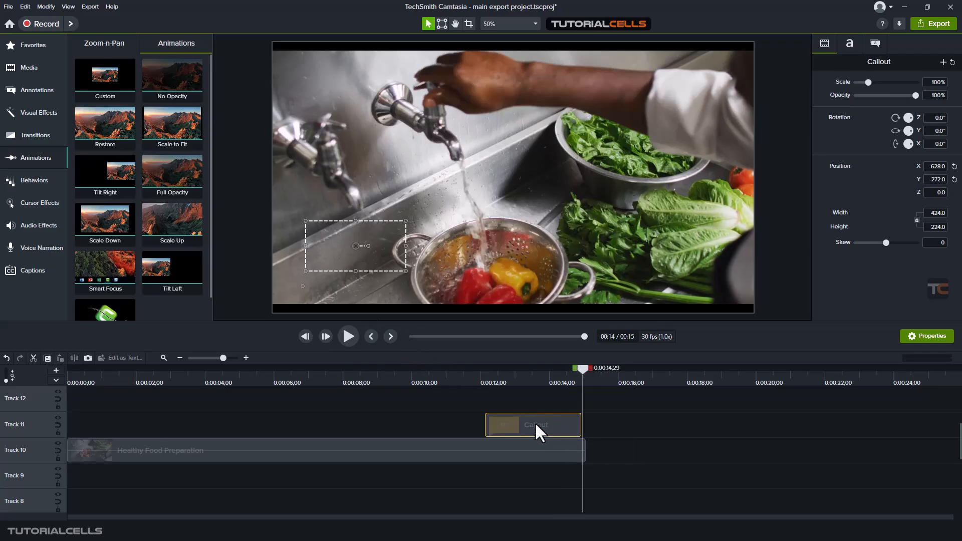
pyautogui.press('Delete')
pyautogui.click(32, 90)
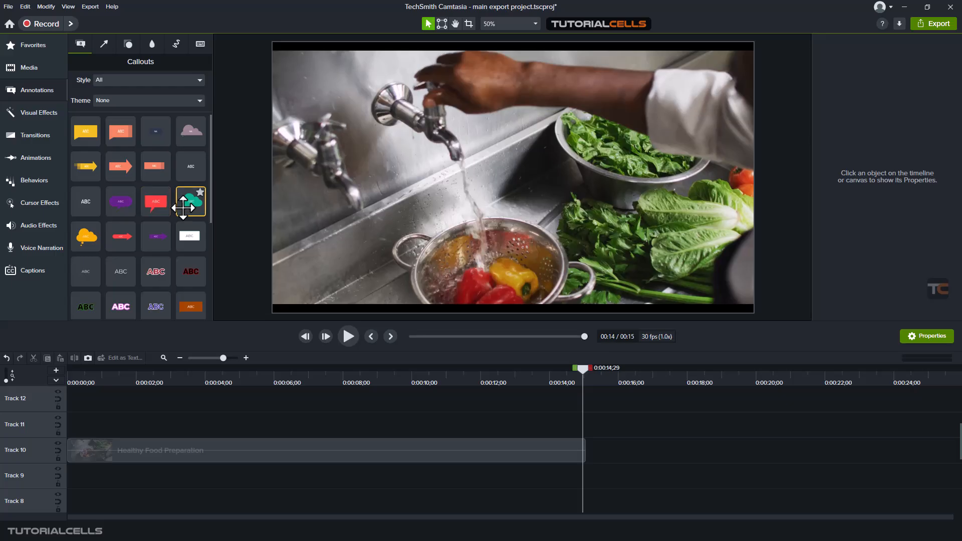
pyautogui.moveTo(183, 207); pyautogui.dragTo(420, 246)
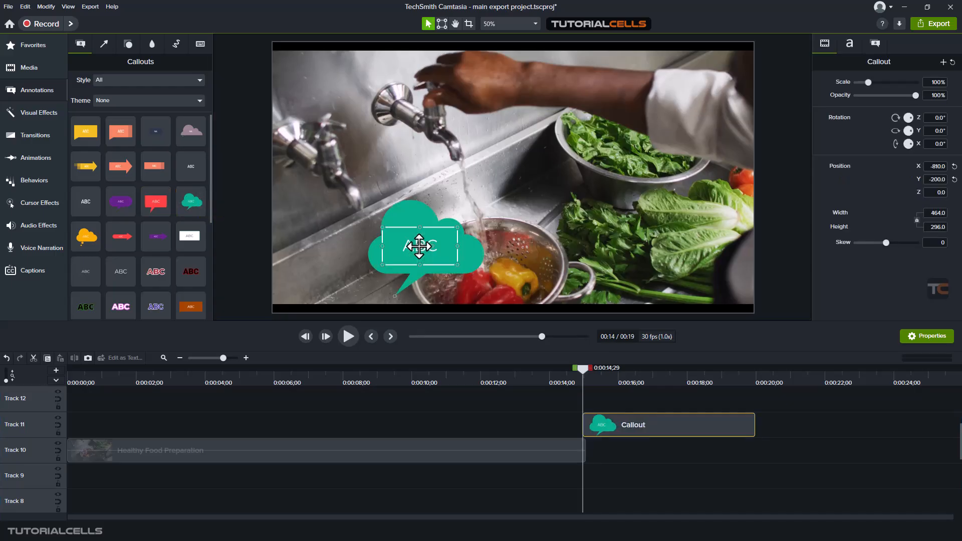
pyautogui.moveTo(645, 416); pyautogui.dragTo(477, 423)
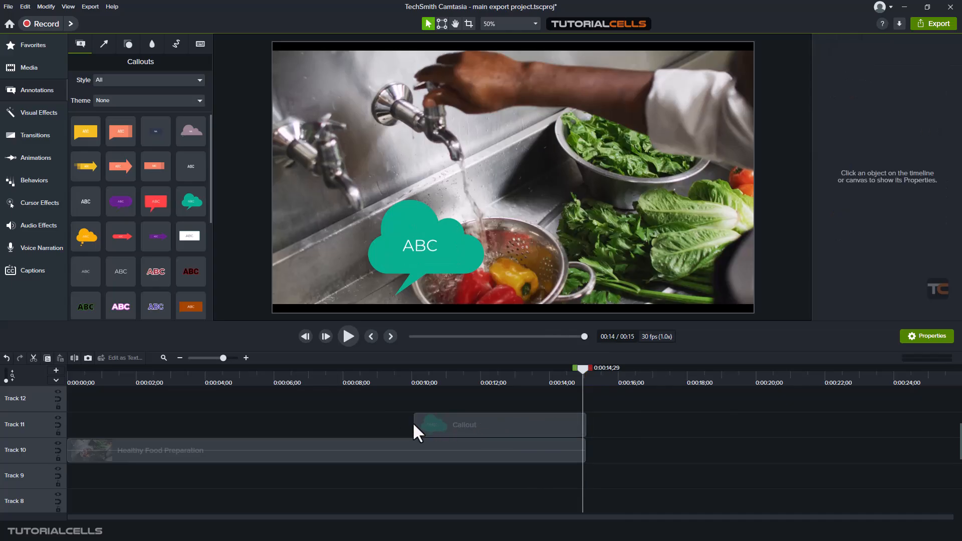
pyautogui.moveTo(414, 424); pyautogui.dragTo(516, 427)
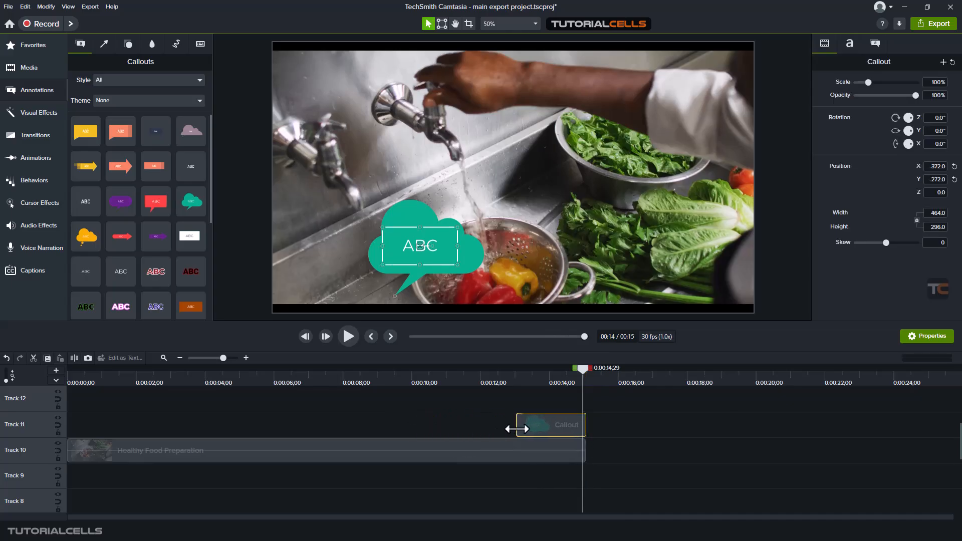
# - Apply the No Opacity animation to the end of the Healthy Food Preparation clip and preview the fade-out
pyautogui.click(33, 157)
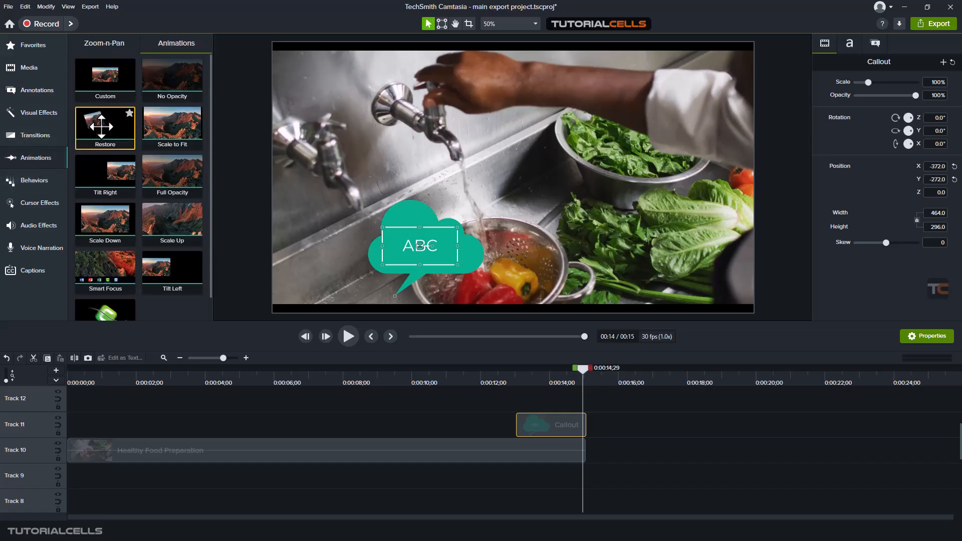
pyautogui.moveTo(182, 75); pyautogui.dragTo(578, 452)
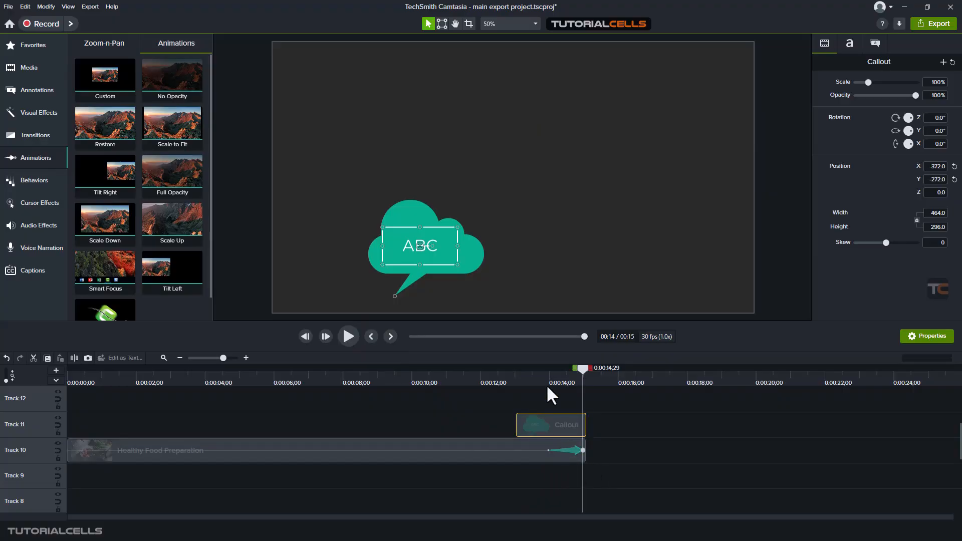
pyautogui.click(546, 379)
pyautogui.click(348, 337)
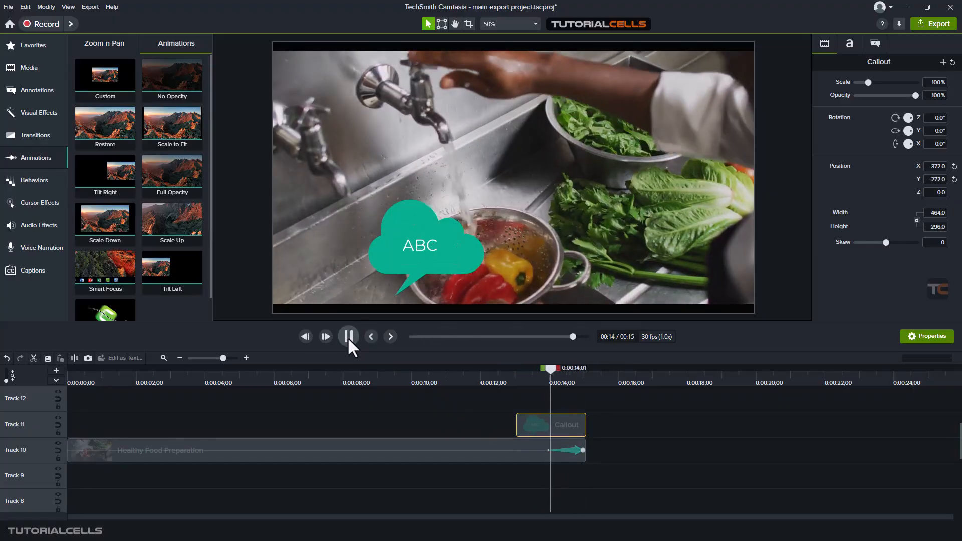
# - Replace the Healthy Food Preparation clip's No Opacity animation with a Restore animation near its end and preview it
pyautogui.click(565, 451)
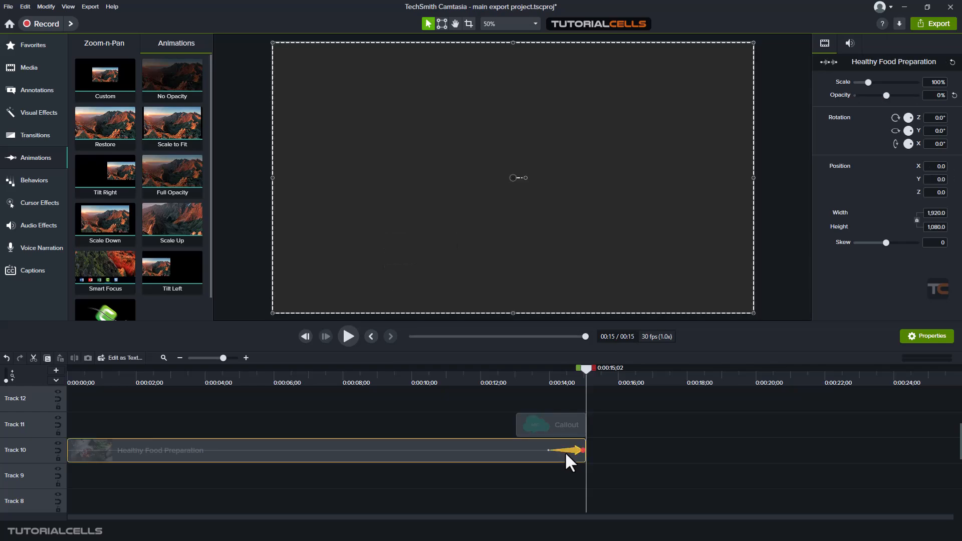
pyautogui.press('Delete')
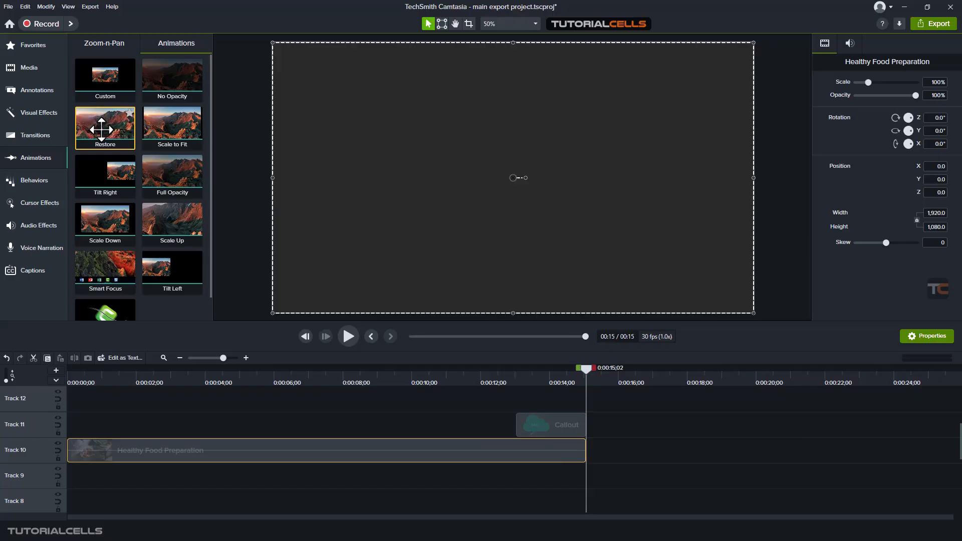
pyautogui.moveTo(102, 129); pyautogui.dragTo(563, 455)
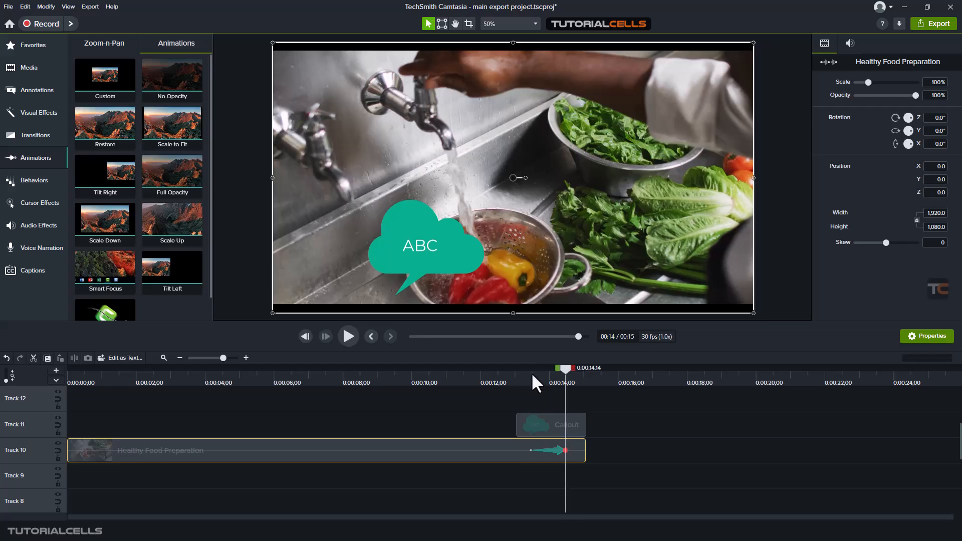
pyautogui.click(528, 375)
pyautogui.press('space')
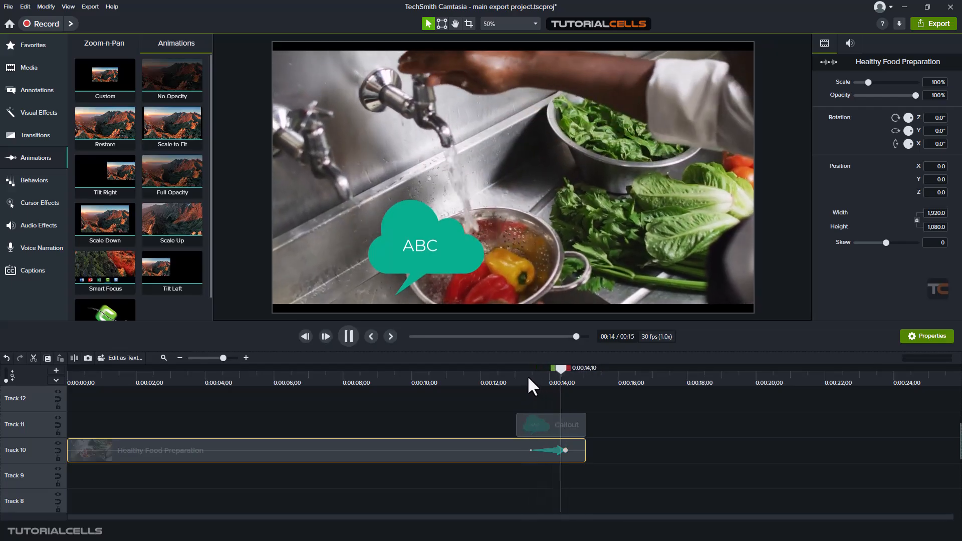
pyautogui.press('space')
# - Scale the Healthy Food Preparation clip down to 66.2%
pyautogui.moveTo(558, 449); pyautogui.dragTo(485, 460)
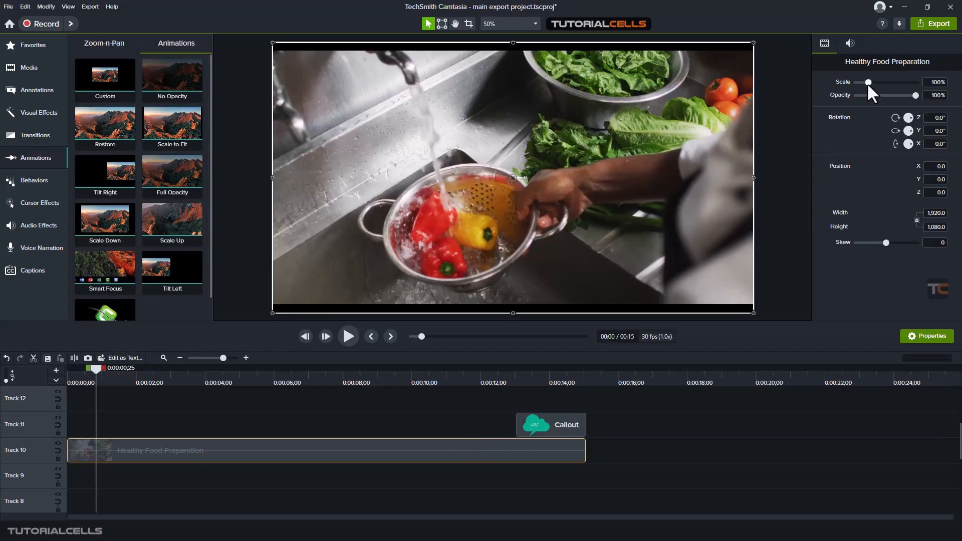
pyautogui.moveTo(867, 82); pyautogui.dragTo(863, 82)
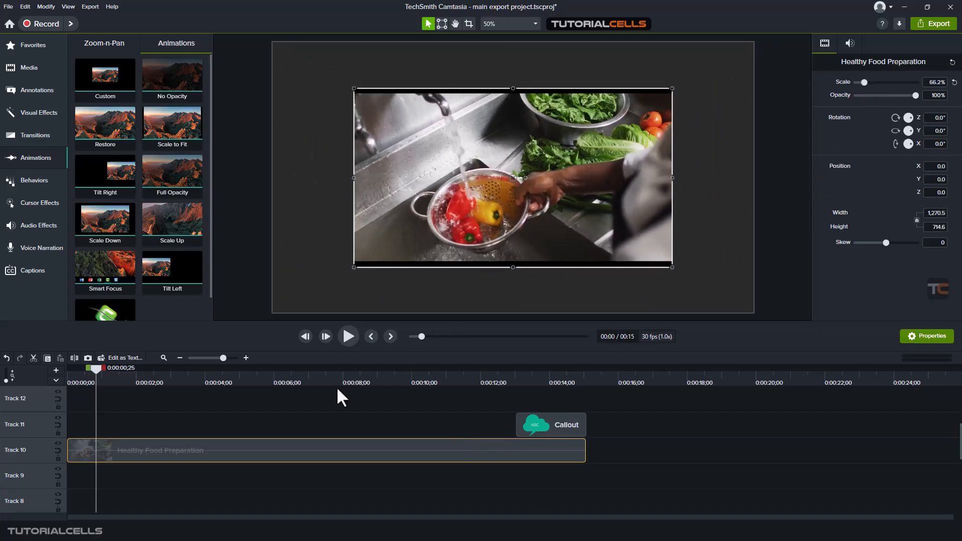
# - Try the Scale to Fit animation near the end of the Healthy Food Preparation clip, preview it, and delete it
pyautogui.moveTo(168, 122); pyautogui.dragTo(552, 459)
pyautogui.click(513, 379)
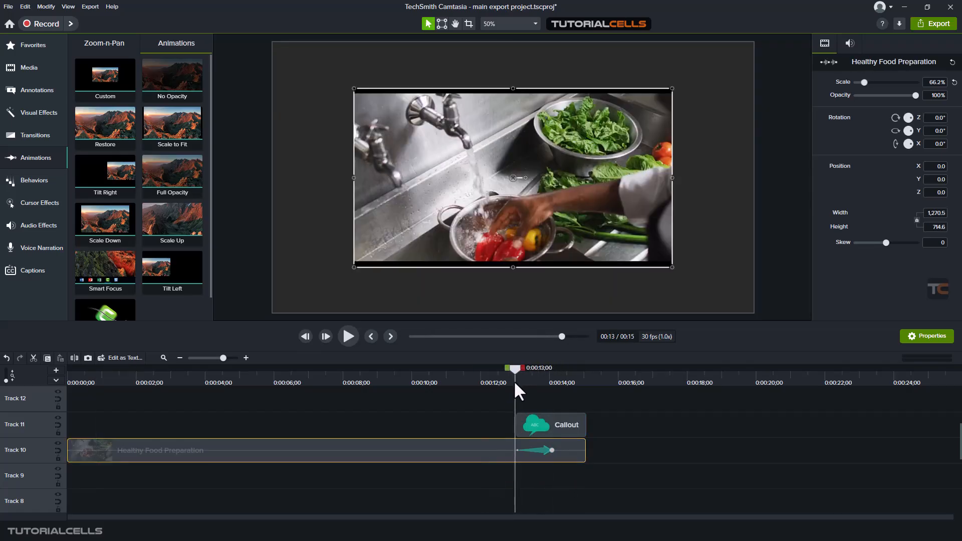
pyautogui.press('space')
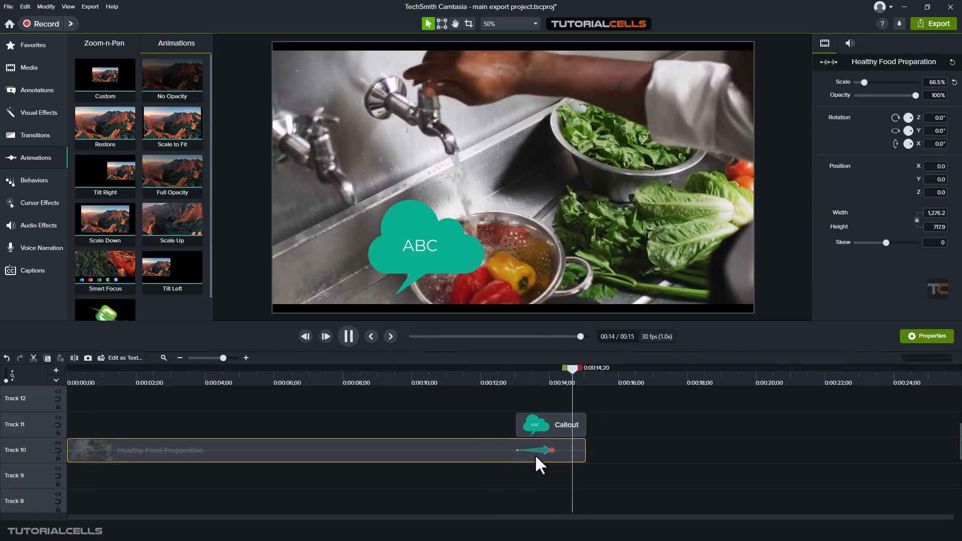
pyautogui.press('Delete')
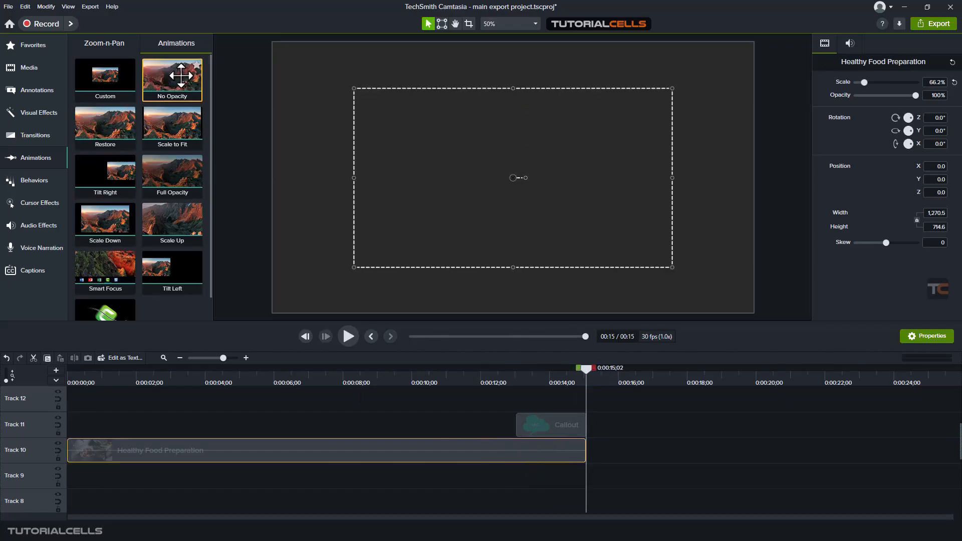
# - Try a No Opacity animation ending at 0:00:13;08 on the Healthy Food Preparation clip, followed by a Restore animation, and preview both
pyautogui.moveTo(171, 76)
pyautogui.mouseDown()
pyautogui.moveTo(354, 343)
pyautogui.moveTo(507, 416)
pyautogui.moveTo(524, 449)
pyautogui.mouseUp()
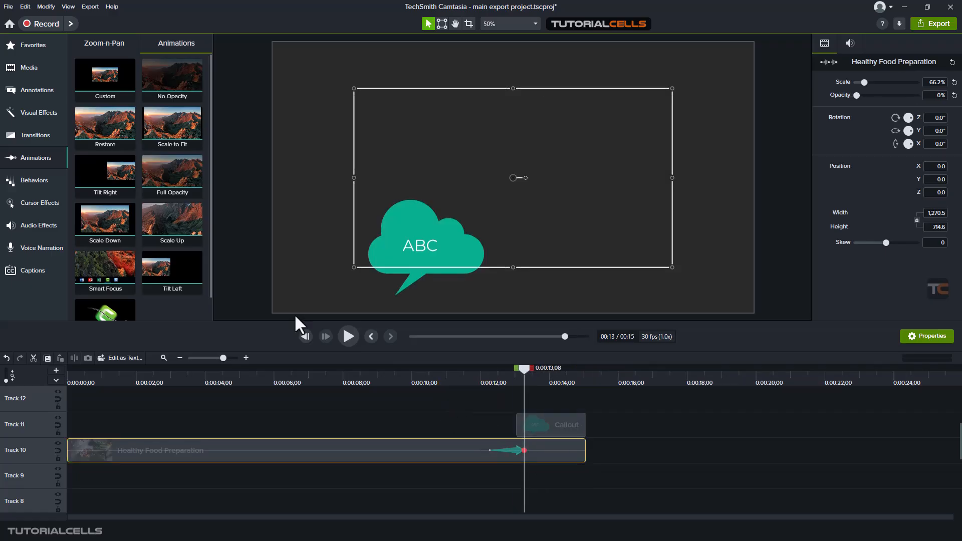
pyautogui.moveTo(105, 123); pyautogui.dragTo(539, 440)
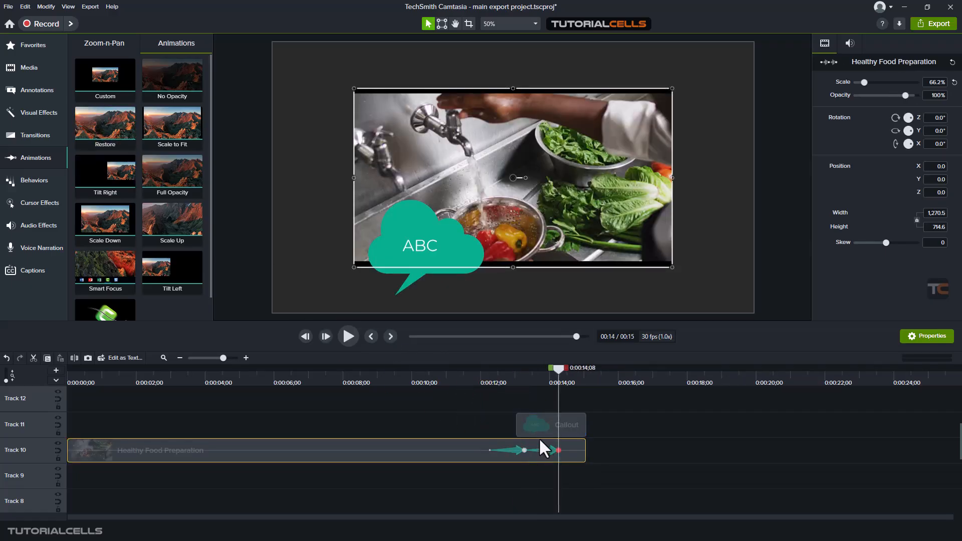
pyautogui.moveTo(557, 368); pyautogui.dragTo(493, 371)
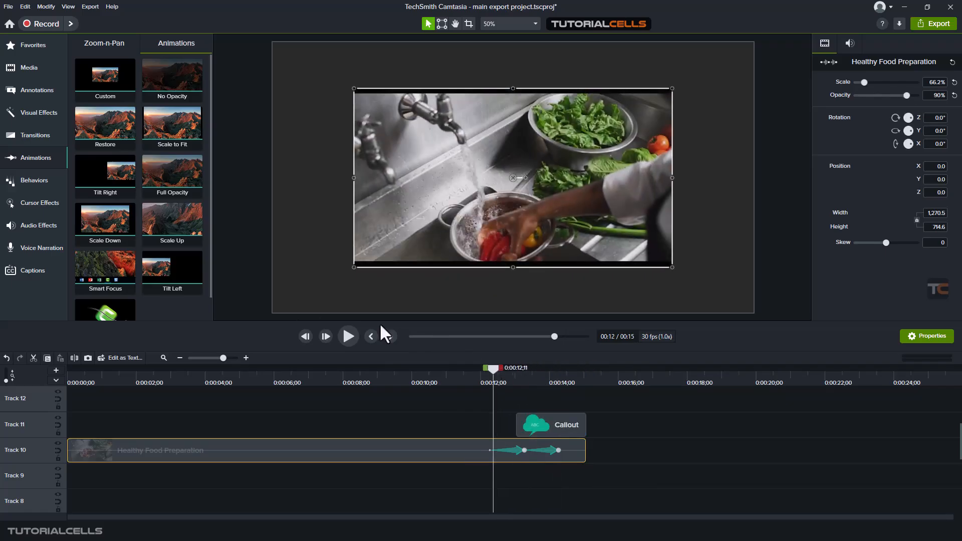
pyautogui.click(346, 334)
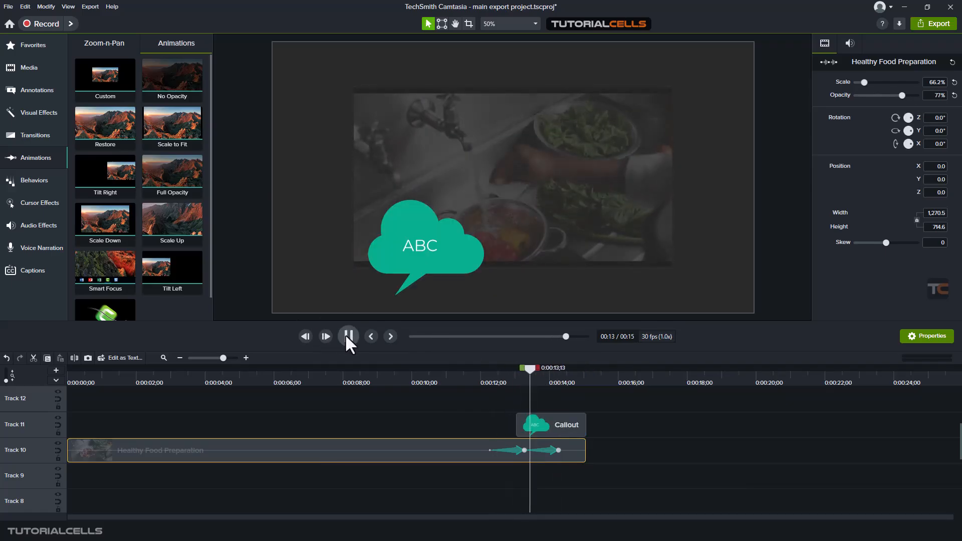
pyautogui.click(346, 334)
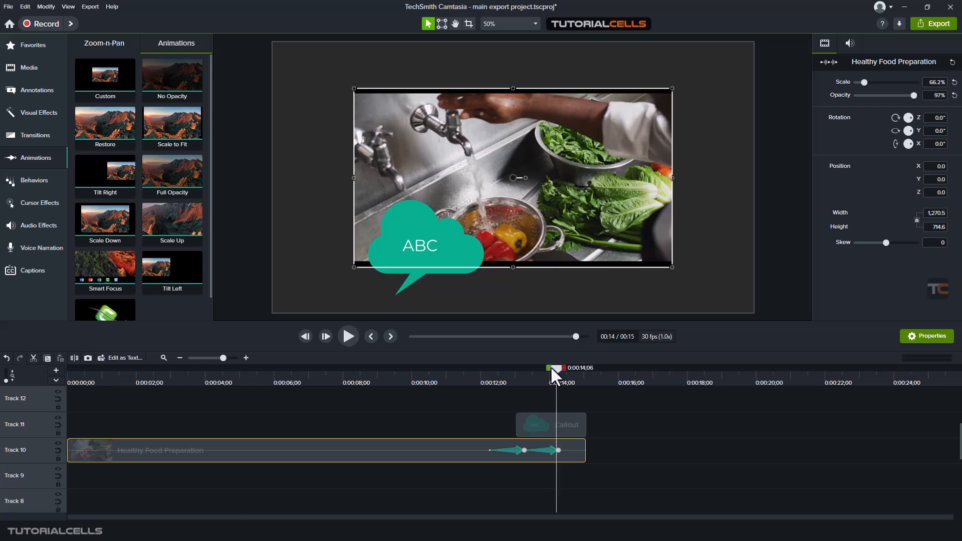
# - Delete the No Opacity and Restore animations from the Healthy Food Preparation clip
pyautogui.moveTo(551, 367); pyautogui.dragTo(516, 441)
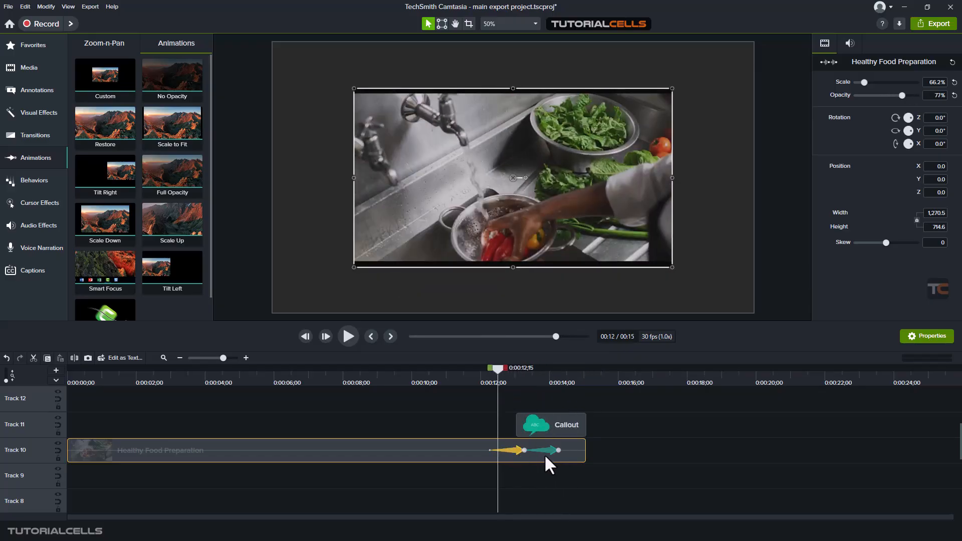
pyautogui.click(543, 453)
pyautogui.press('Delete')
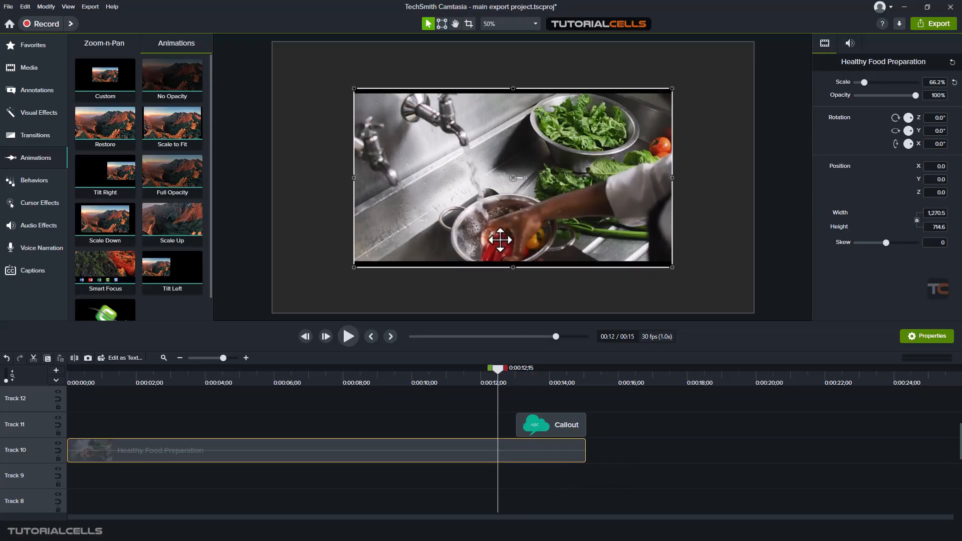
# - Scale the Healthy Food Preparation clip to 74.6% and preview a Scale to Fit animation ending at 0:00:13;28
pyautogui.moveTo(497, 370)
pyautogui.mouseDown()
pyautogui.moveTo(509, 369)
pyautogui.moveTo(438, 370)
pyautogui.moveTo(511, 370)
pyautogui.mouseUp()
pyautogui.moveTo(865, 83); pyautogui.dragTo(864, 85)
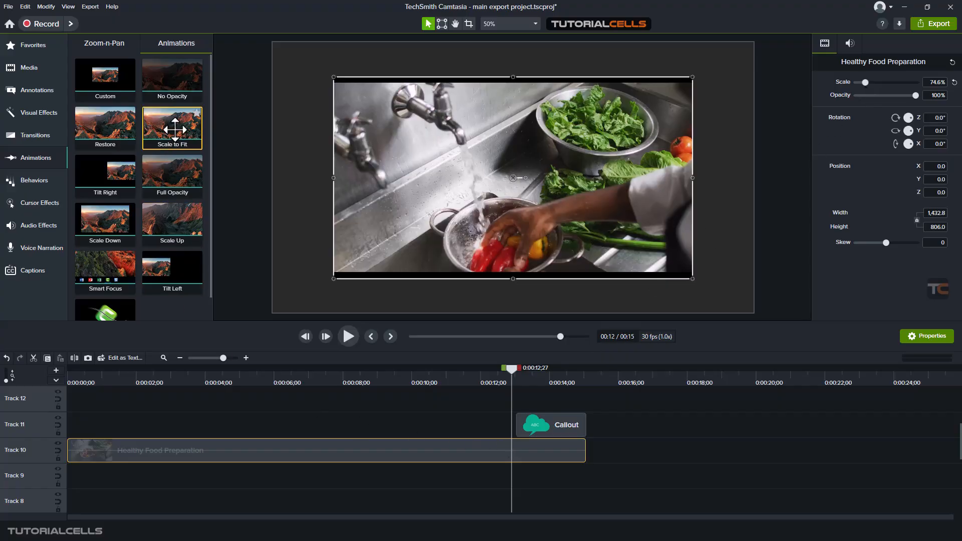
pyautogui.moveTo(175, 129); pyautogui.dragTo(547, 451)
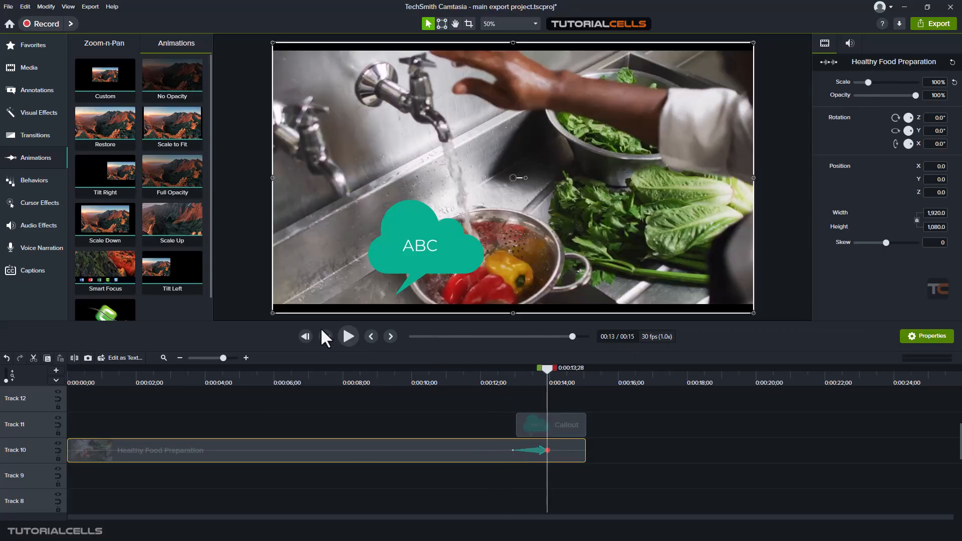
pyautogui.moveTo(553, 369); pyautogui.dragTo(518, 368)
pyautogui.click(353, 336)
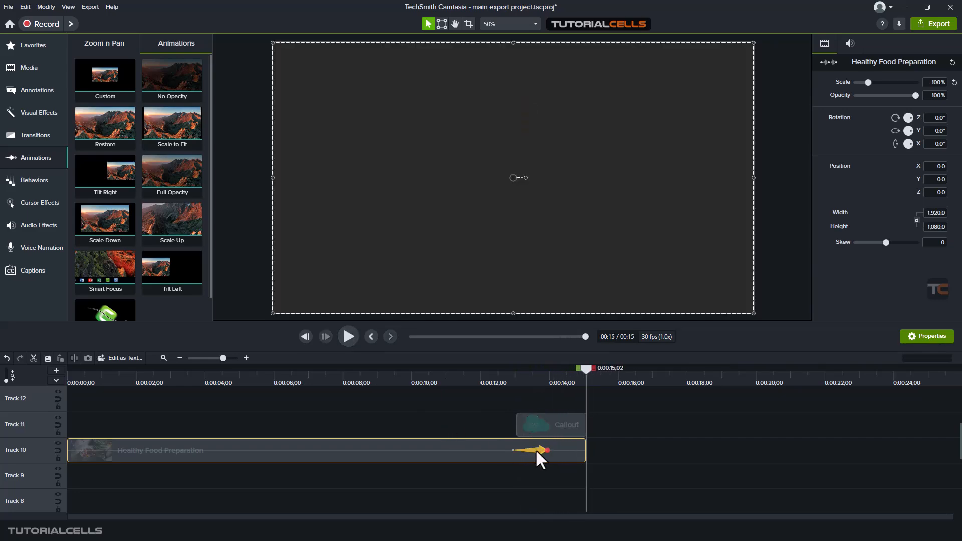
# - Delete the Scale to Fit animation and reset the Healthy Food Preparation clip's scale to 100%
pyautogui.moveTo(584, 367); pyautogui.dragTo(521, 369)
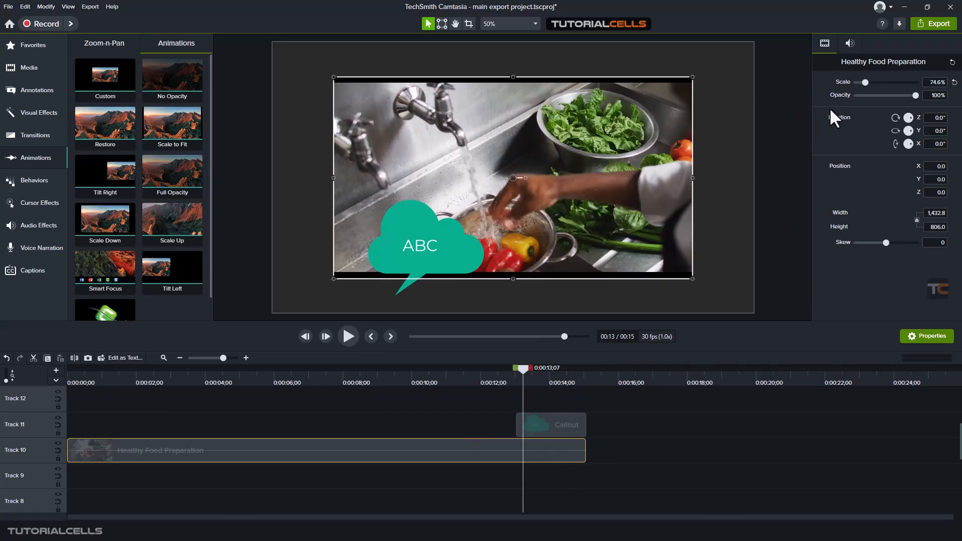
pyautogui.click(953, 82)
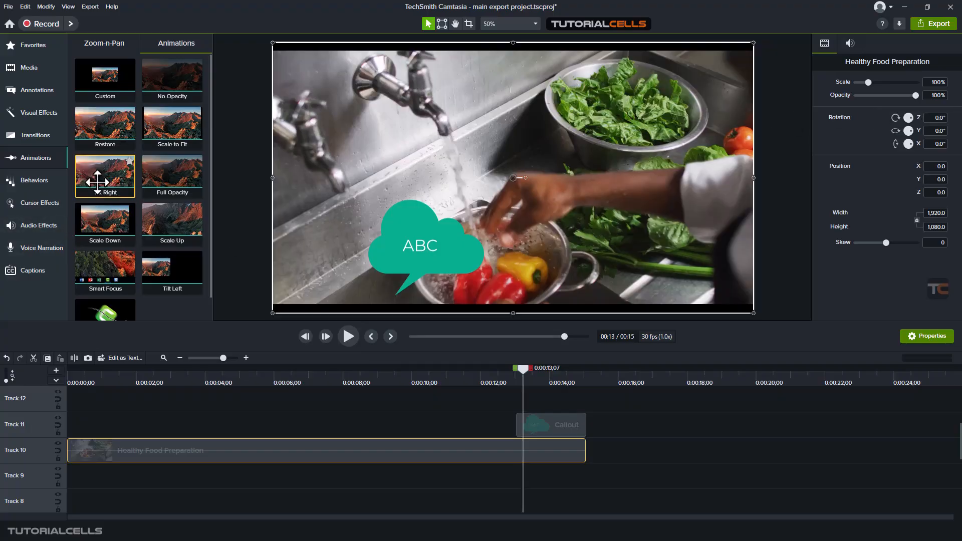
# - Apply a Tilt Right animation to the Healthy Food Preparation clip just after 12 seconds and preview it twice
pyautogui.moveTo(97, 182); pyautogui.dragTo(500, 451)
pyautogui.moveTo(496, 371); pyautogui.dragTo(462, 372)
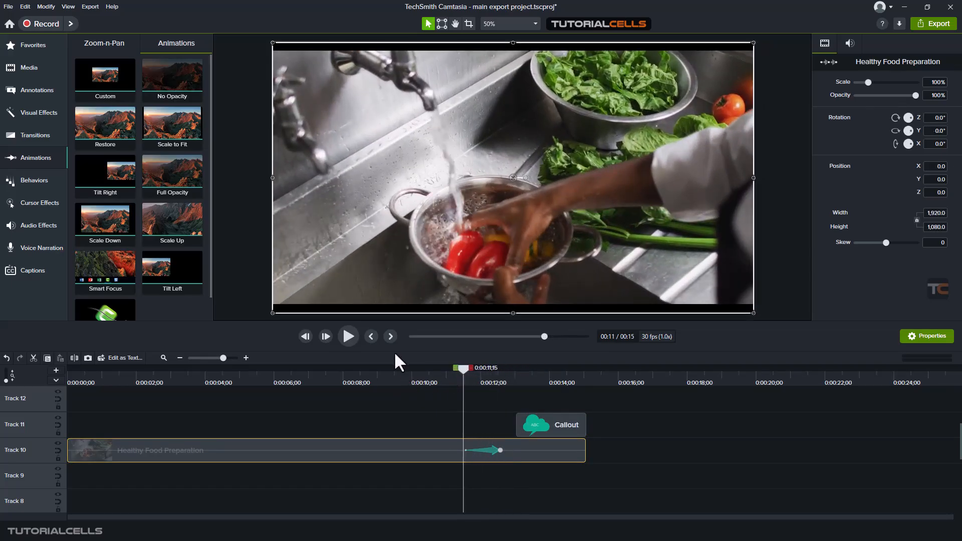
pyautogui.click(346, 341)
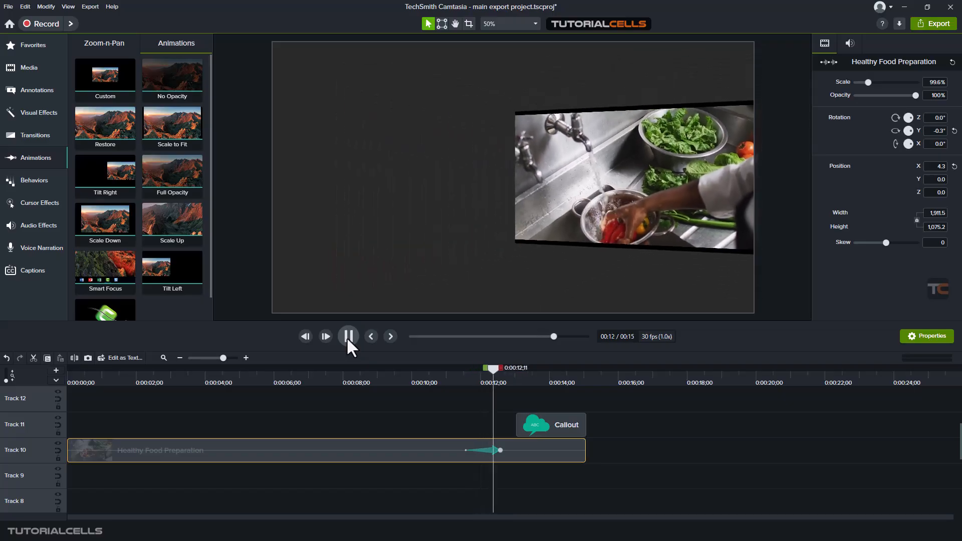
pyautogui.click(348, 337)
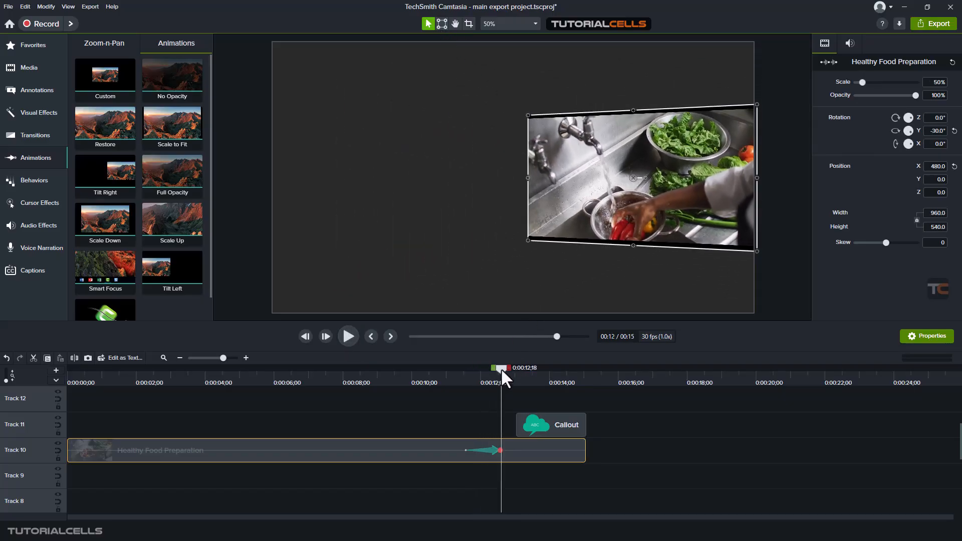
pyautogui.moveTo(500, 368); pyautogui.dragTo(469, 371)
pyautogui.click(348, 339)
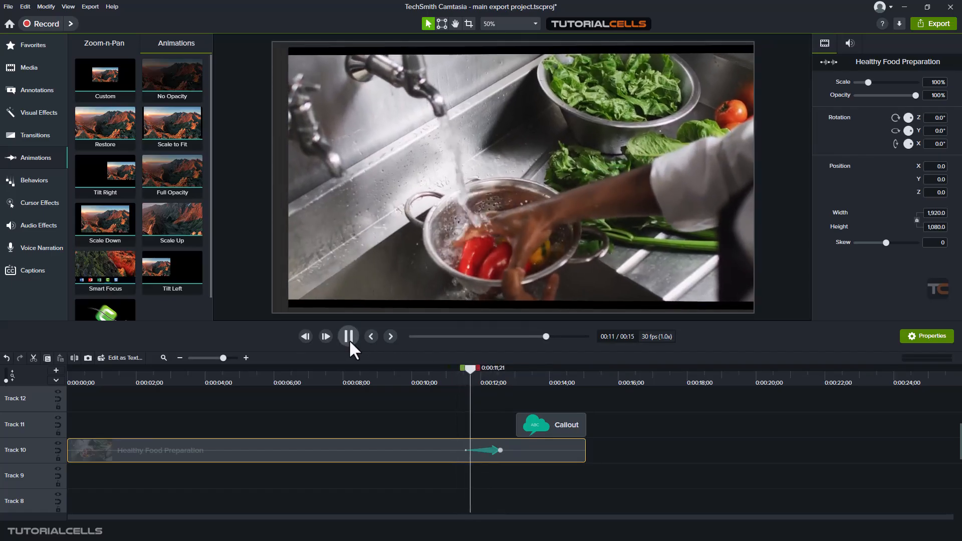
pyautogui.click(350, 339)
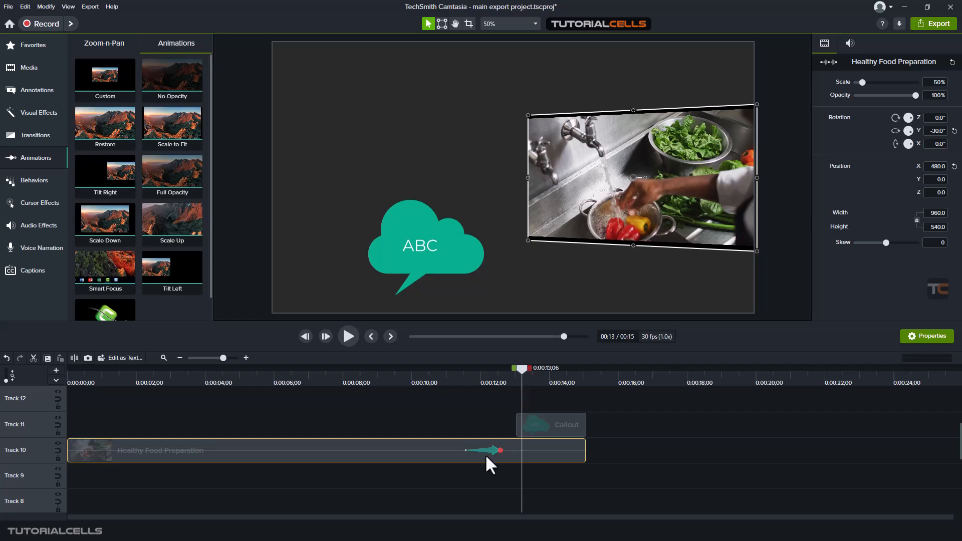
# - Move the Tilt Right animation earlier on the clip, add a Tilt Left animation after it, and preview both
pyautogui.moveTo(485, 450); pyautogui.dragTo(447, 449)
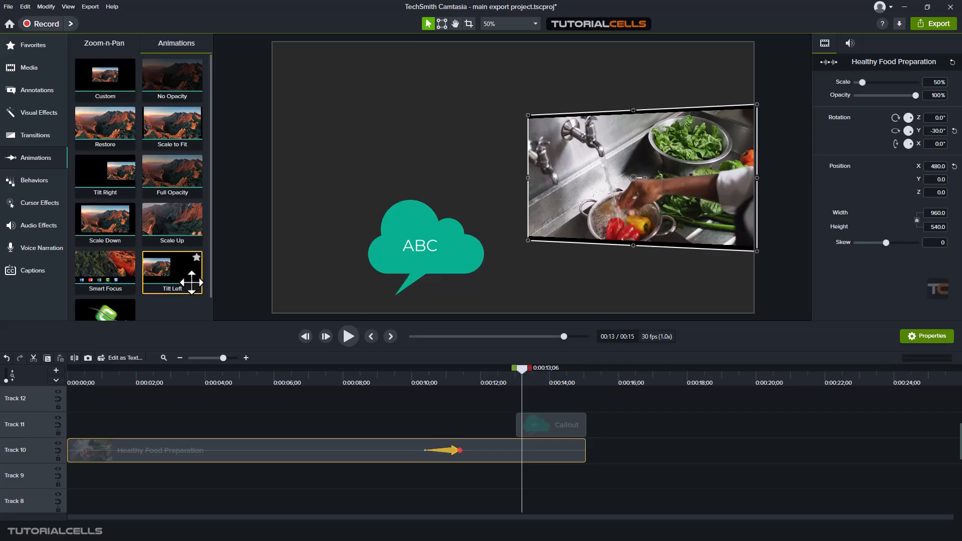
pyautogui.moveTo(191, 282); pyautogui.dragTo(508, 451)
pyautogui.click(419, 373)
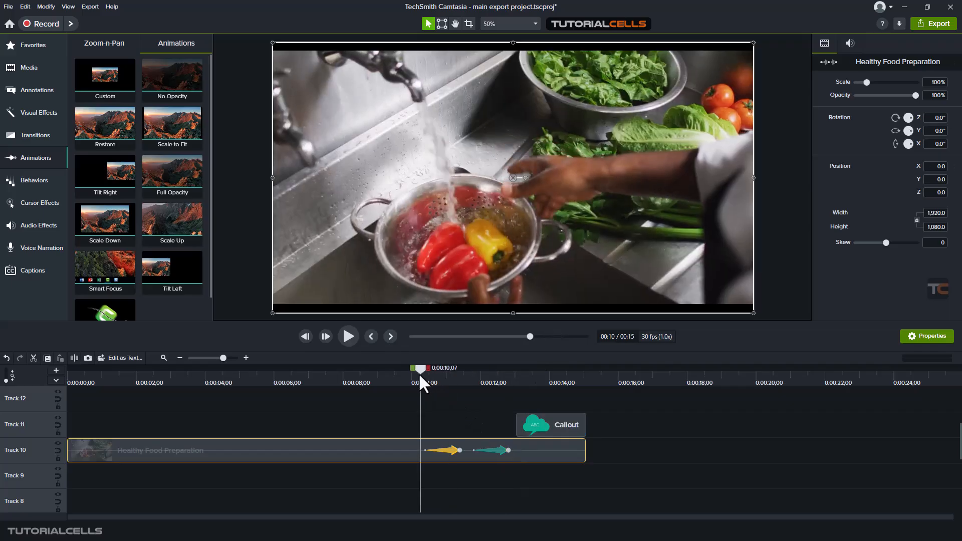
pyautogui.click(346, 338)
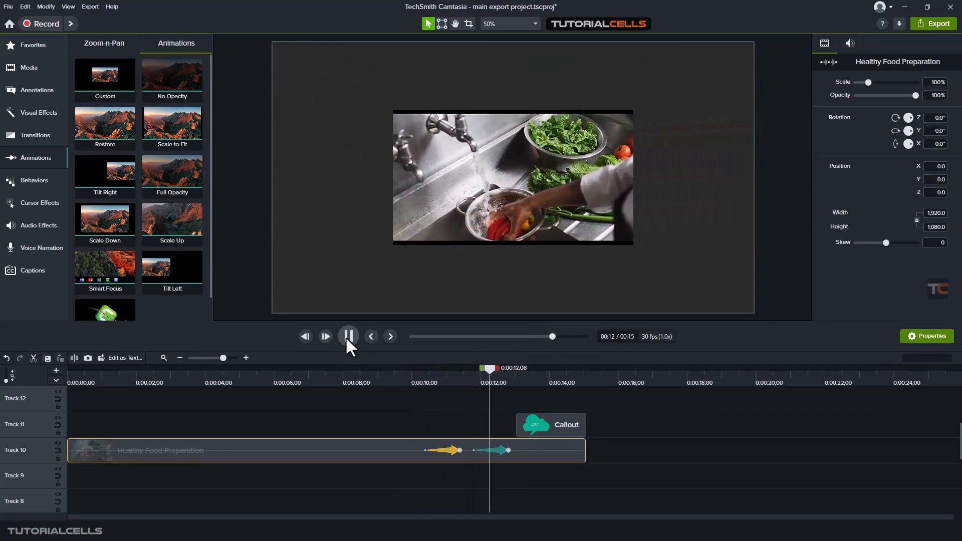
pyautogui.click(347, 336)
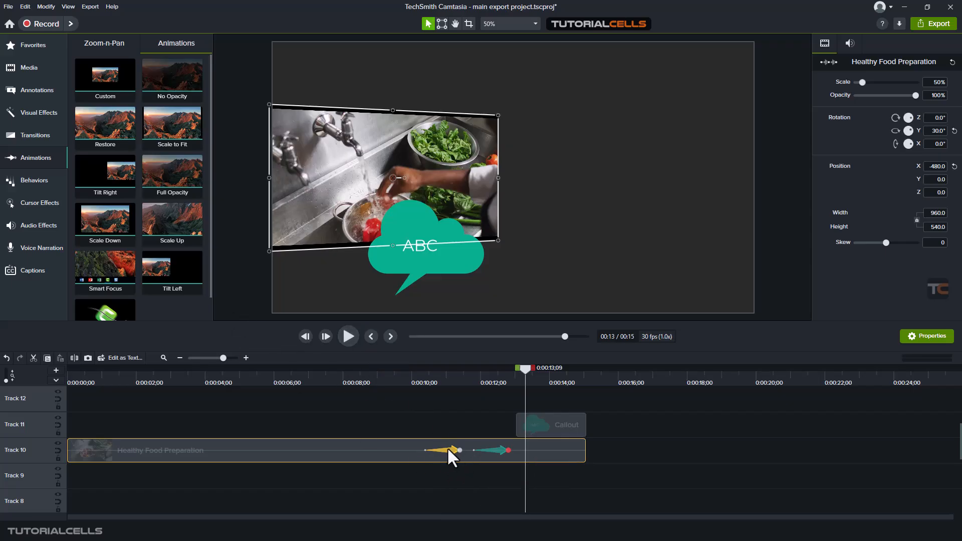
# - Delete the Tilt Right and Tilt Left animations from the Healthy Food Preparation clip
pyautogui.press('Delete')
pyautogui.click(497, 450)
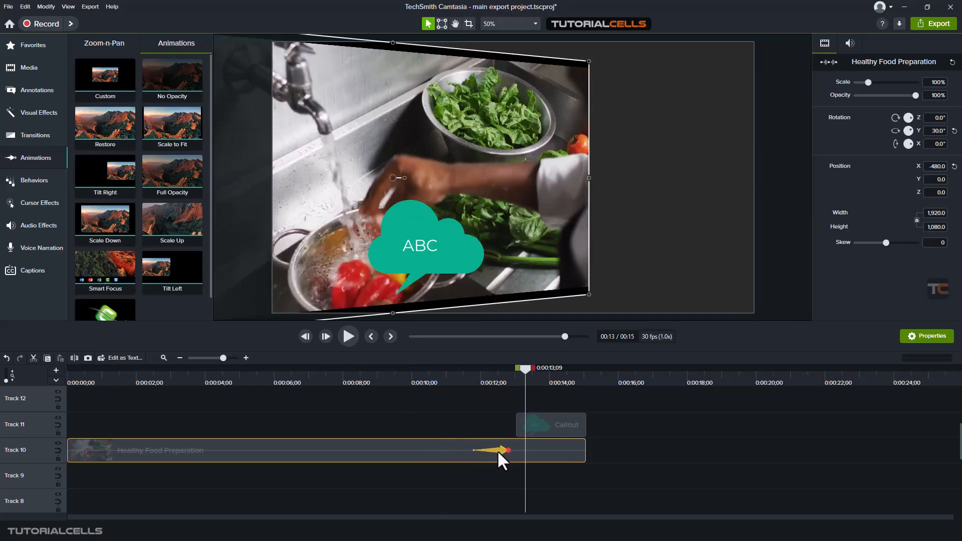
pyautogui.press('Delete')
# - Try to apply the Smart Focus animation to the Healthy Food Preparation clip and look through the remaining animation presets
pyautogui.moveTo(524, 369); pyautogui.dragTo(462, 369)
pyautogui.click(284, 376)
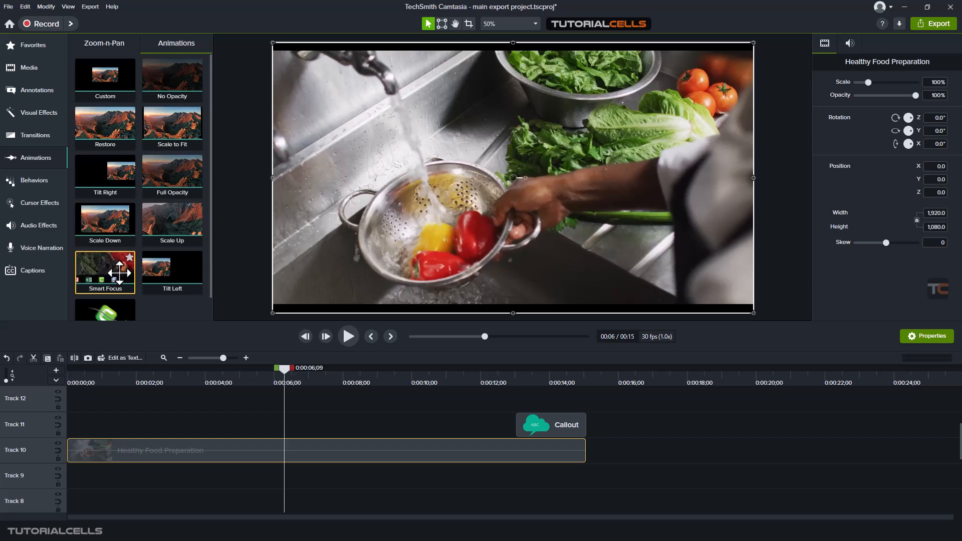
pyautogui.moveTo(118, 273); pyautogui.dragTo(409, 458)
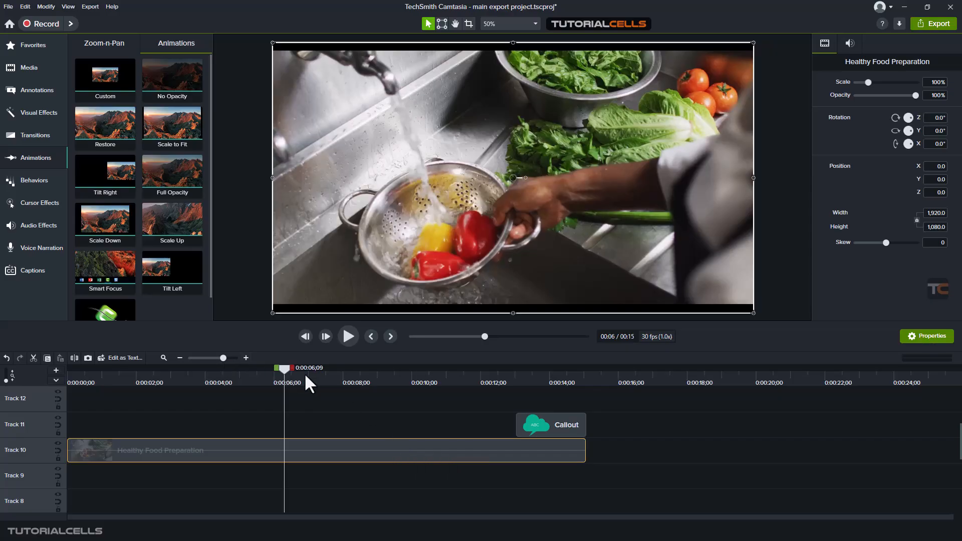
pyautogui.scroll(-1, 175, 292)
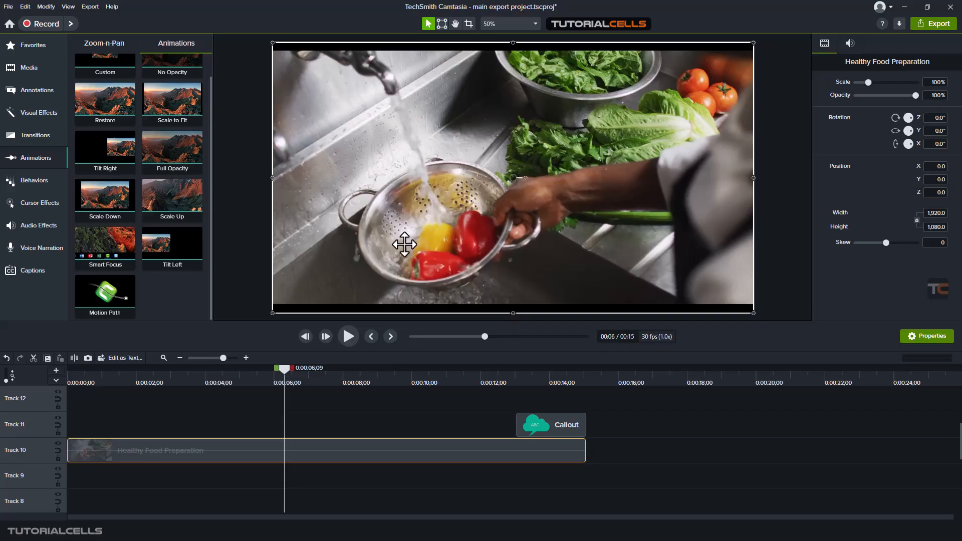
pyautogui.scroll(1, 161, 236)
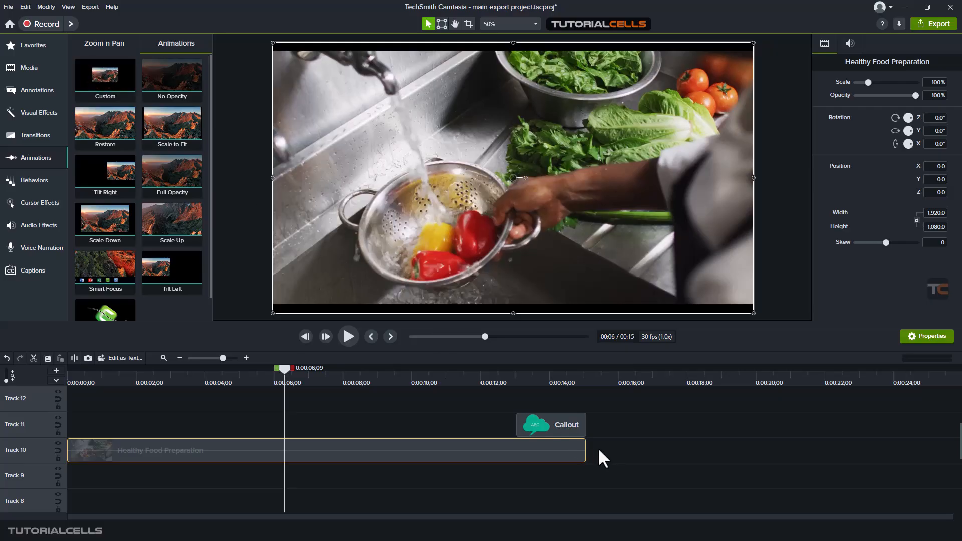
# - Add a Custom animation to the Callout on Track 11 and shift it to end at 0:00:14;16
pyautogui.click(531, 376)
pyautogui.click(548, 419)
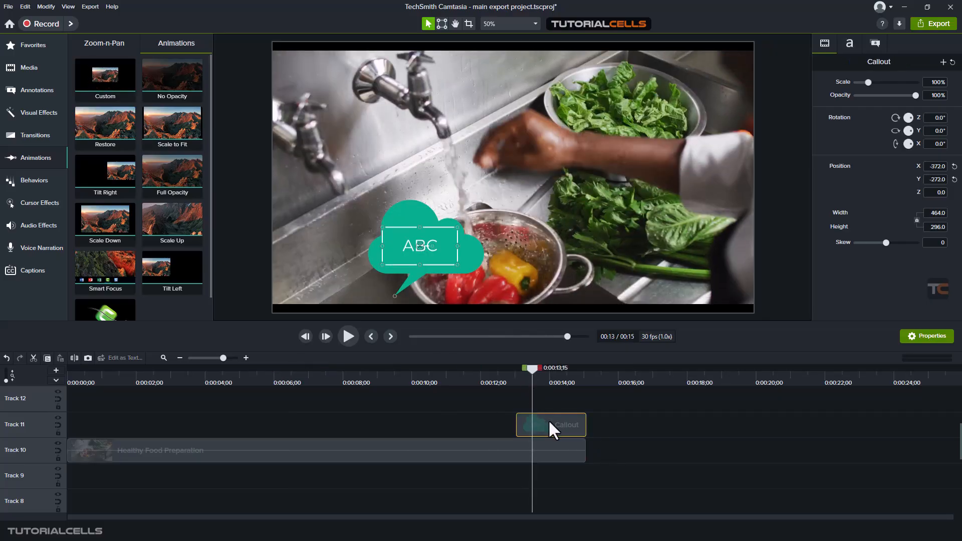
pyautogui.moveTo(106, 75); pyautogui.dragTo(552, 425)
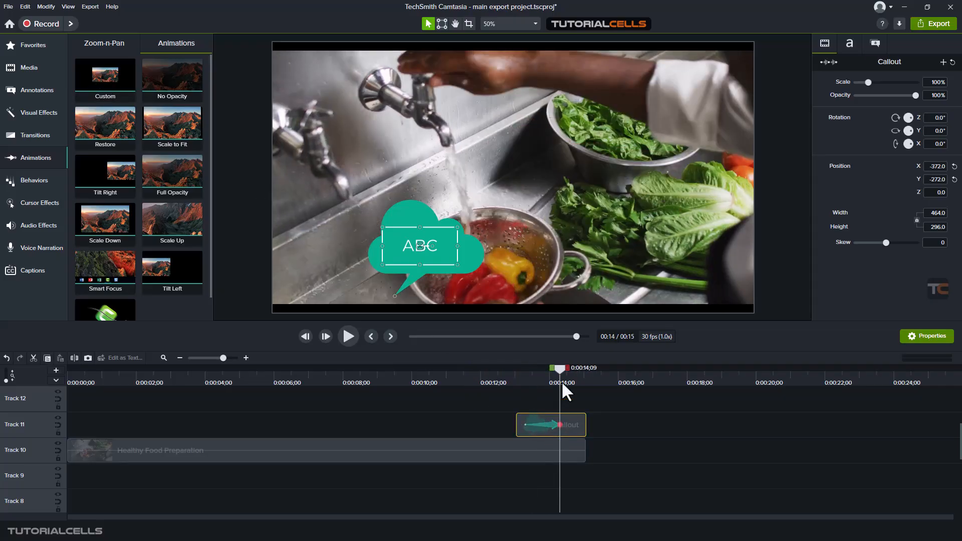
pyautogui.moveTo(551, 371); pyautogui.dragTo(533, 377)
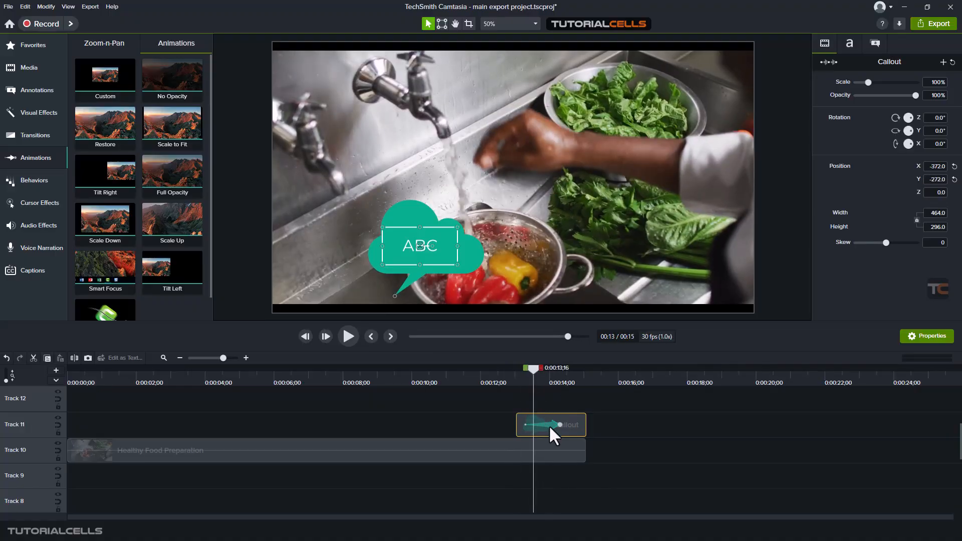
pyautogui.moveTo(549, 425); pyautogui.dragTo(561, 428)
pyautogui.click(566, 425)
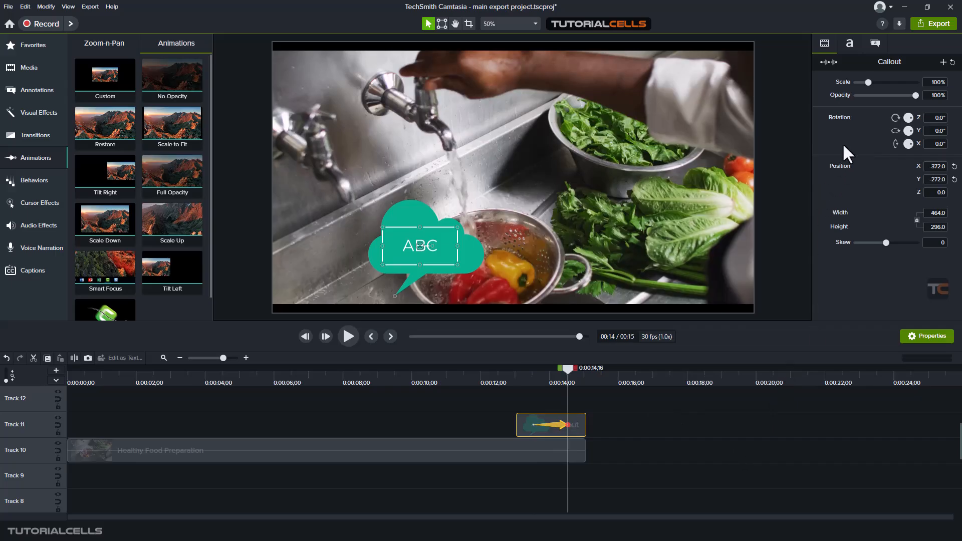
# - Rotate the callout to 247.2° about Z at the end of its Custom animation and check the motion
pyautogui.moveTo(912, 117); pyautogui.dragTo(896, 150)
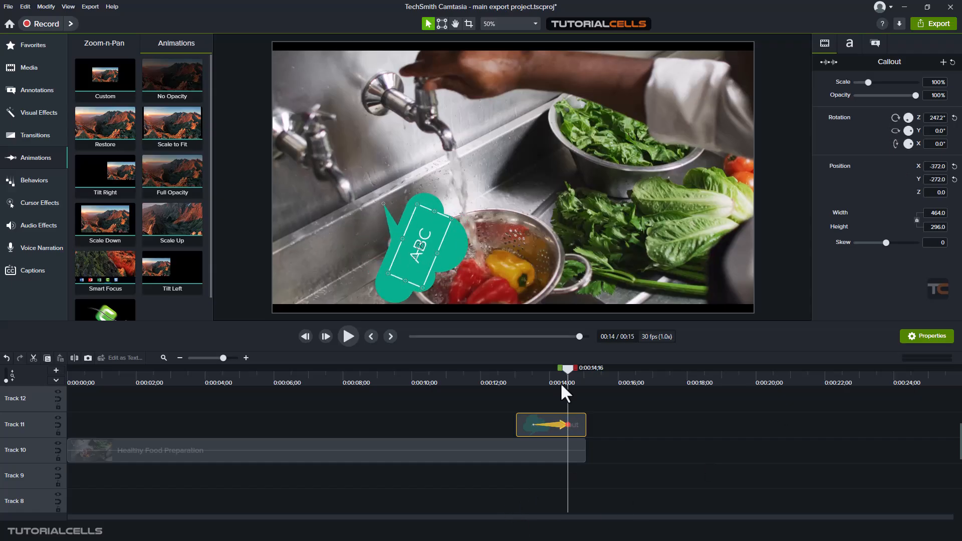
pyautogui.moveTo(566, 368)
pyautogui.mouseDown()
pyautogui.moveTo(533, 374)
pyautogui.moveTo(564, 381)
pyautogui.mouseUp()
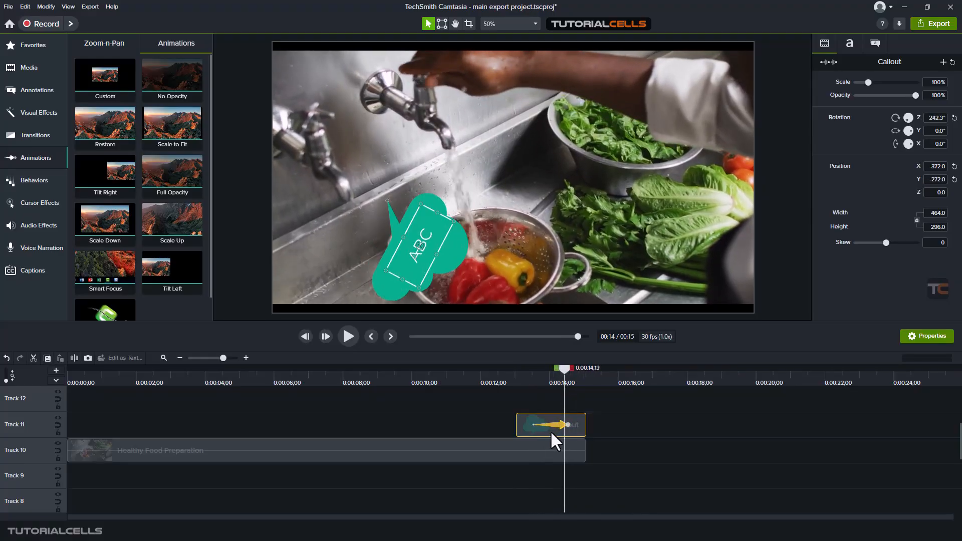
pyautogui.moveTo(564, 426); pyautogui.dragTo(568, 426)
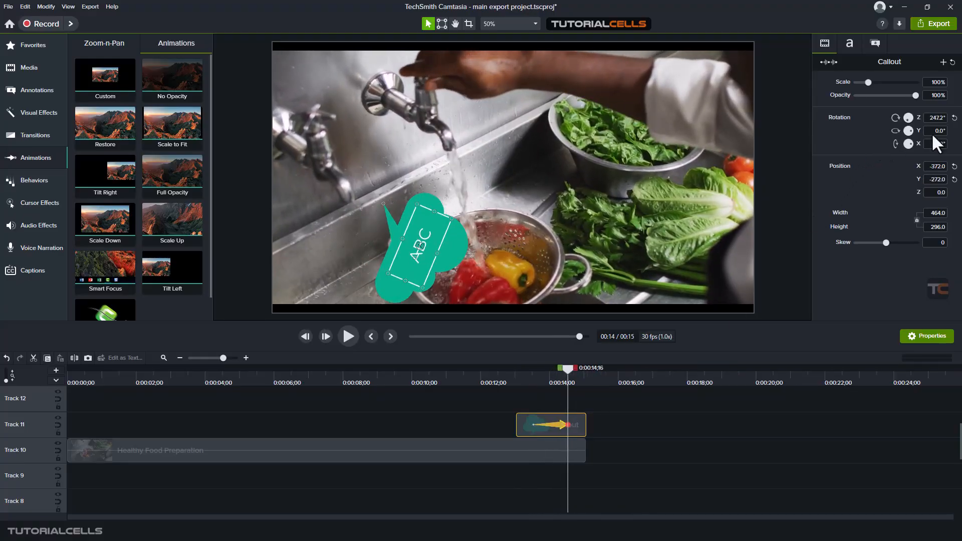
# - Reset the callout's Z rotation and set its skew to 1.7 at the end of the Custom animation
pyautogui.click(953, 118)
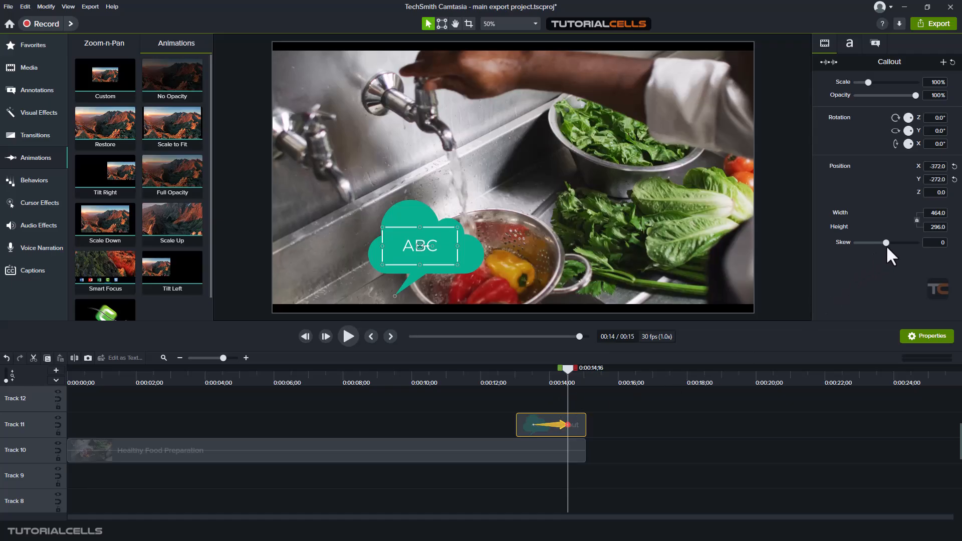
pyautogui.moveTo(886, 243); pyautogui.dragTo(891, 242)
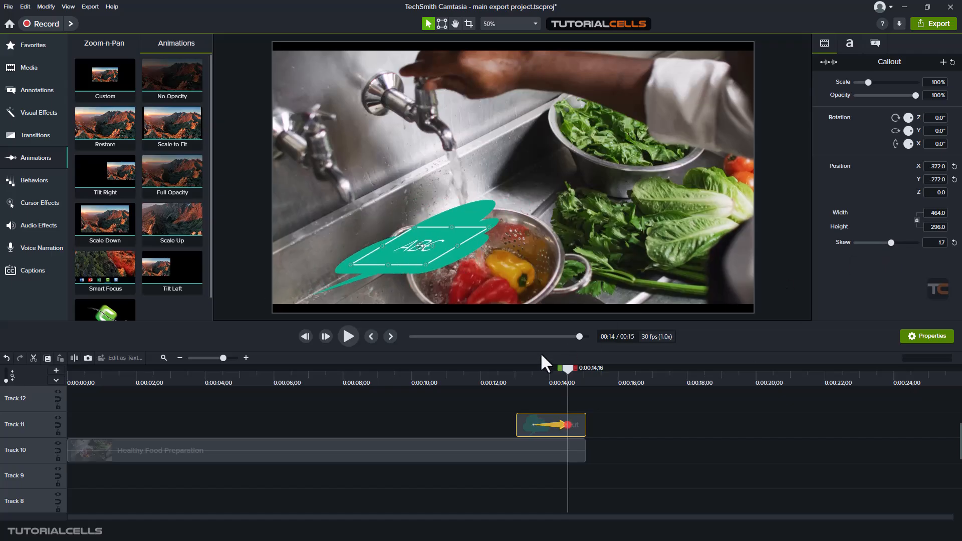
# - Check the callout's skew motion across its Custom animation, and reset the skew to 0 at the animation's end
pyautogui.moveTo(567, 369)
pyautogui.mouseDown()
pyautogui.moveTo(530, 371)
pyautogui.moveTo(553, 380)
pyautogui.mouseUp()
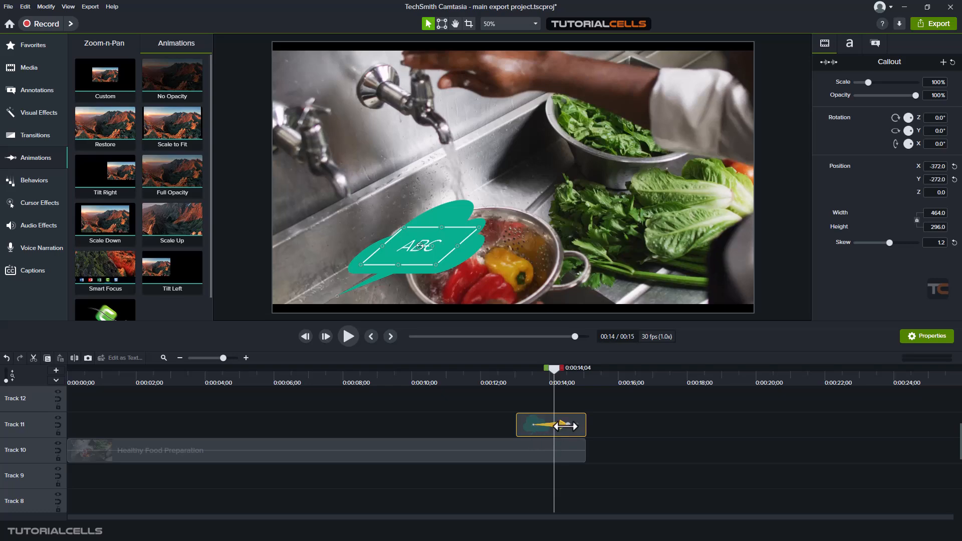
pyautogui.moveTo(552, 425)
pyautogui.mouseDown()
pyautogui.moveTo(562, 424)
pyautogui.moveTo(550, 422)
pyautogui.mouseUp()
pyautogui.click(533, 426)
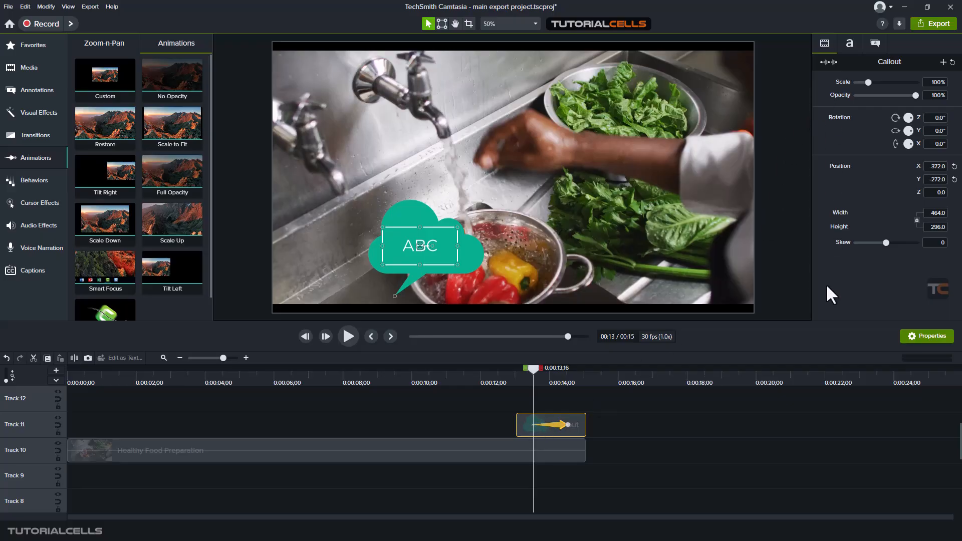
pyautogui.click(567, 424)
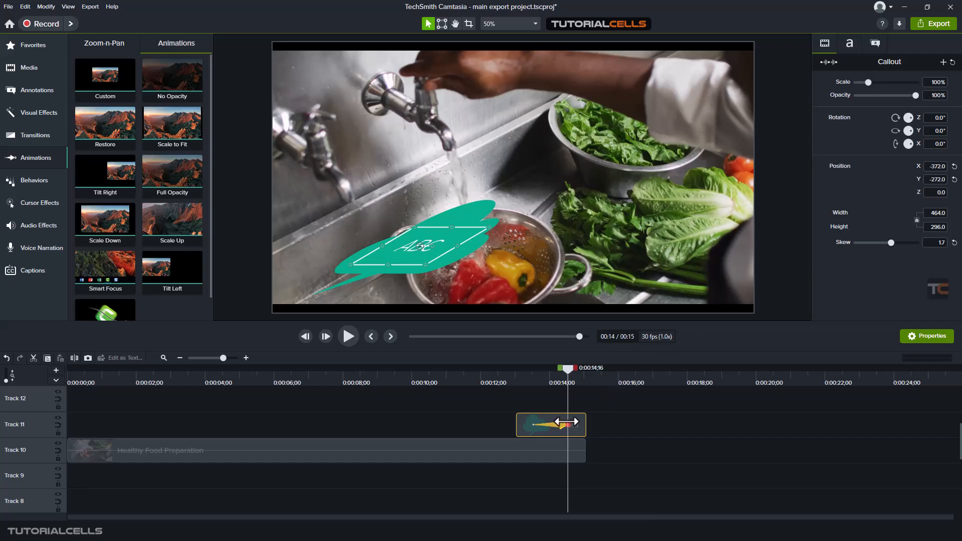
pyautogui.click(954, 243)
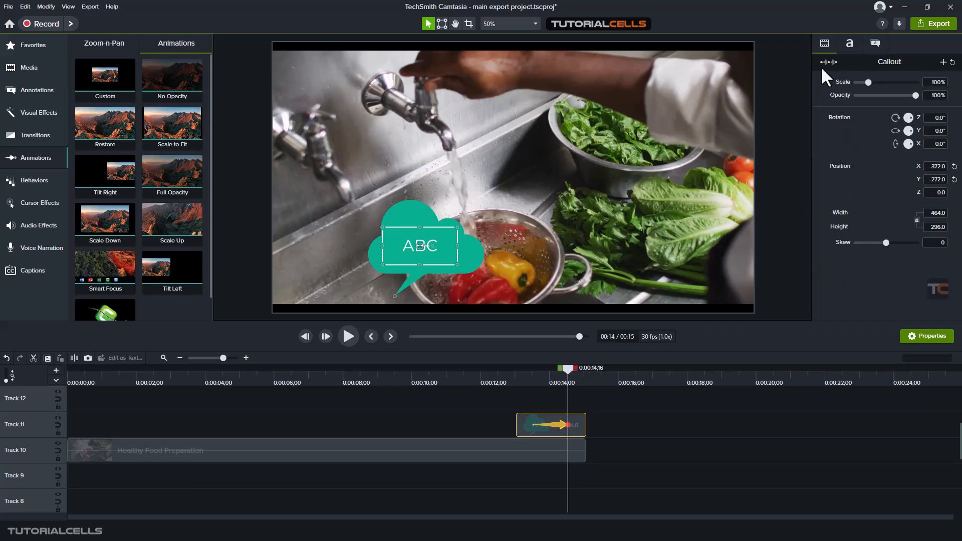
# - Replace the callout's text with "hi" and check it near the end of the Custom animation
pyautogui.click(850, 41)
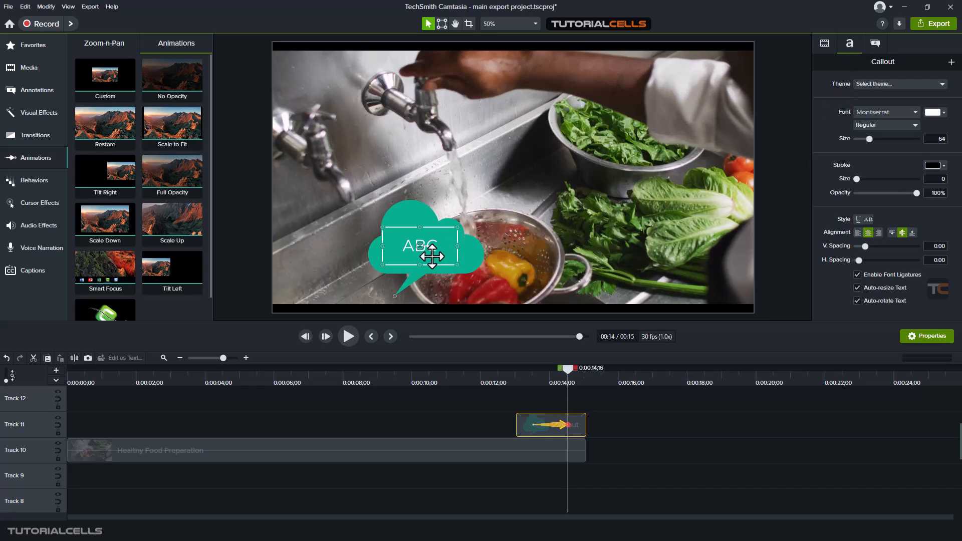
pyautogui.doubleClick(409, 245)
pyautogui.write('hi')
pyautogui.click(435, 408)
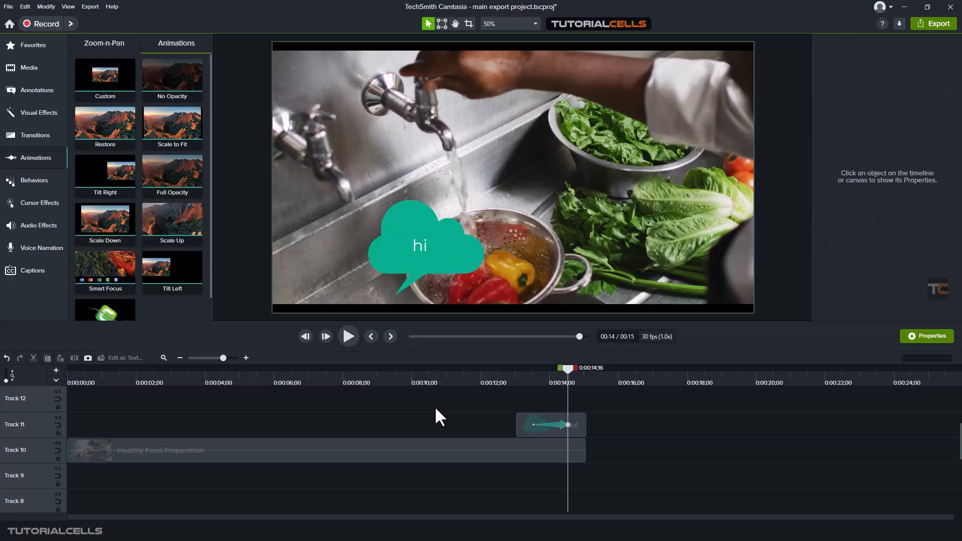
pyautogui.moveTo(568, 368)
pyautogui.mouseDown()
pyautogui.moveTo(542, 368)
pyautogui.moveTo(560, 368)
pyautogui.mouseUp()
# - Change the callout's fill color to #AF0599 at the end of the Custom animation and check the color transition
pyautogui.click(559, 427)
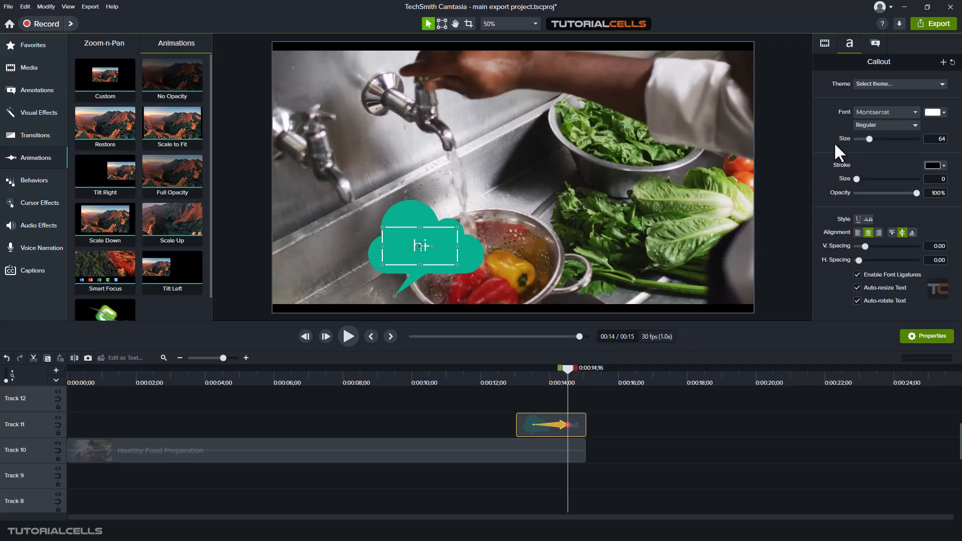
pyautogui.click(875, 40)
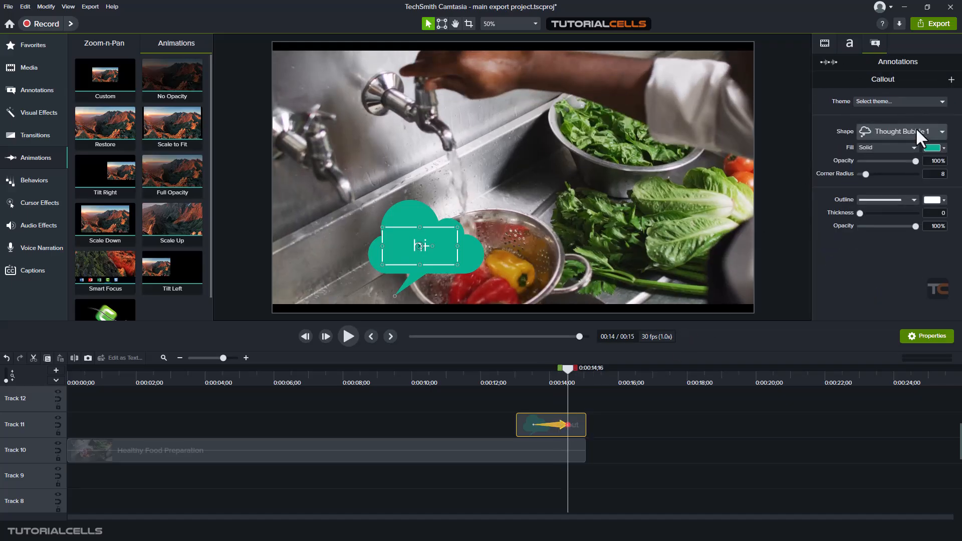
pyautogui.click(931, 148)
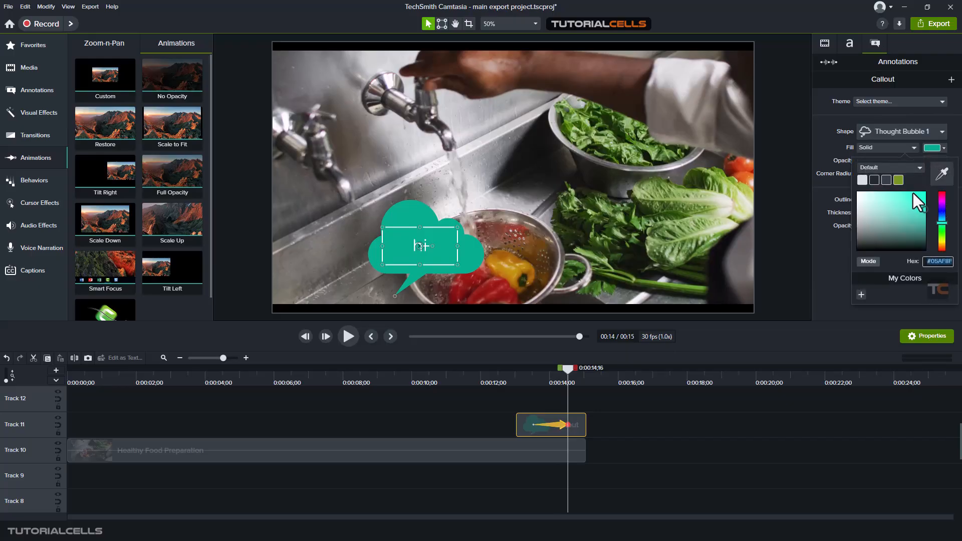
pyautogui.click(942, 199)
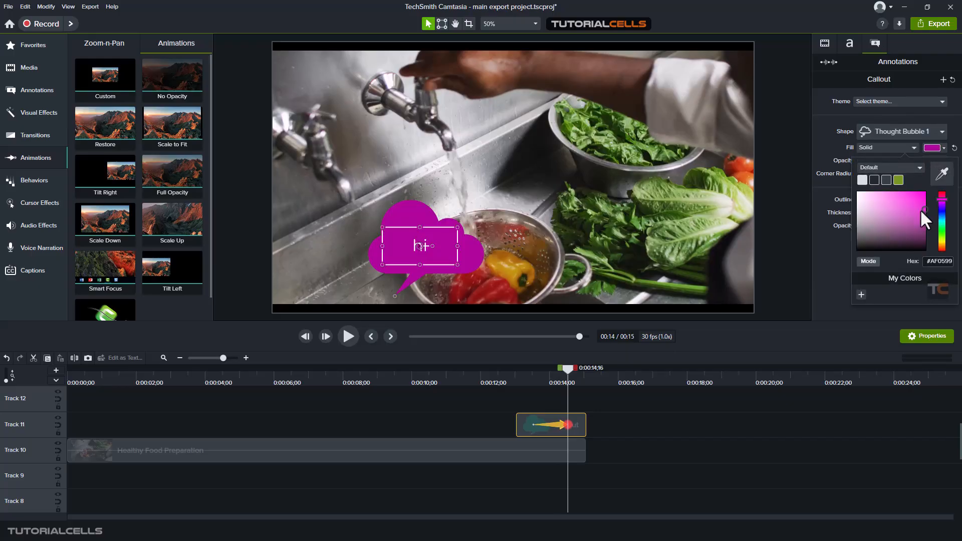
pyautogui.click(826, 269)
pyautogui.moveTo(570, 369); pyautogui.dragTo(544, 377)
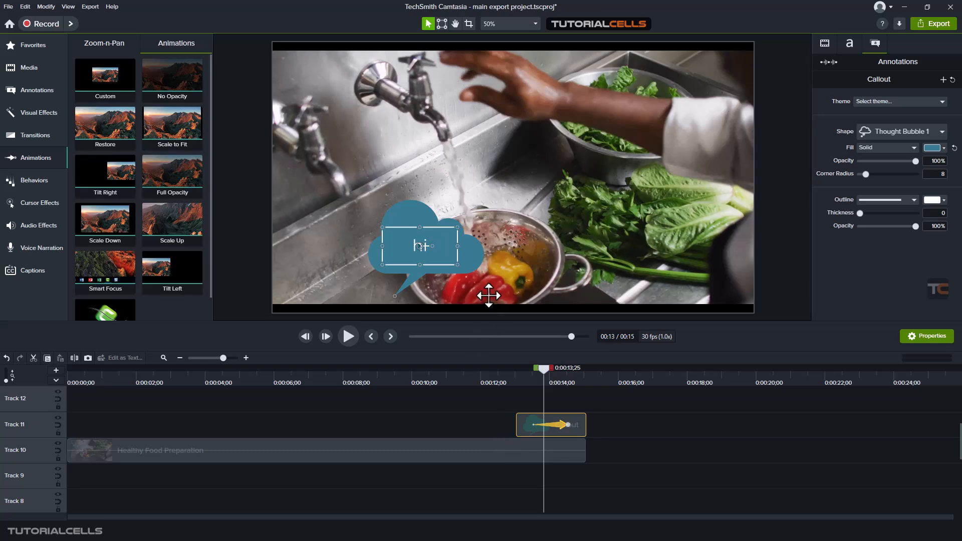
# - Move the callout on the canvas to about X -470, Y -268 and delete its Custom animation
pyautogui.moveTo(405, 245); pyautogui.dragTo(370, 240)
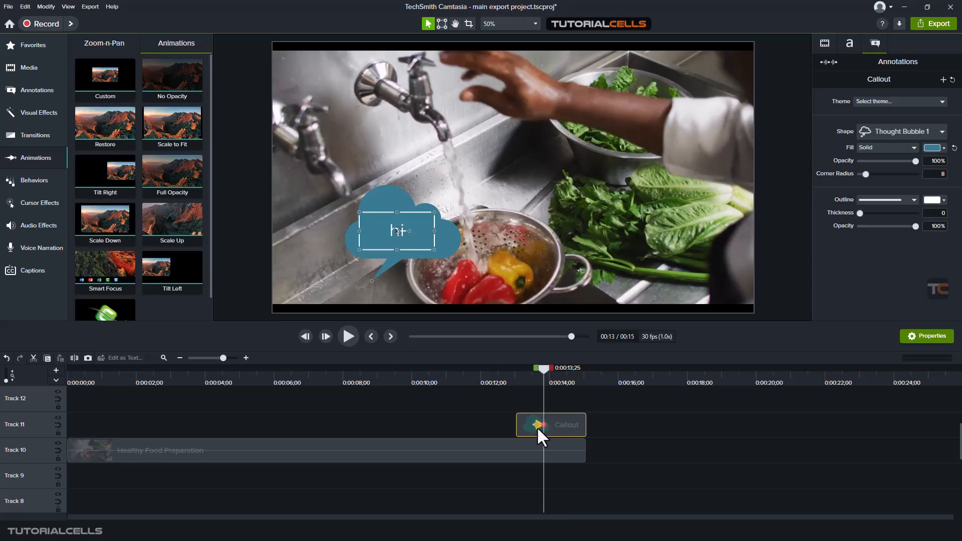
pyautogui.press('Delete')
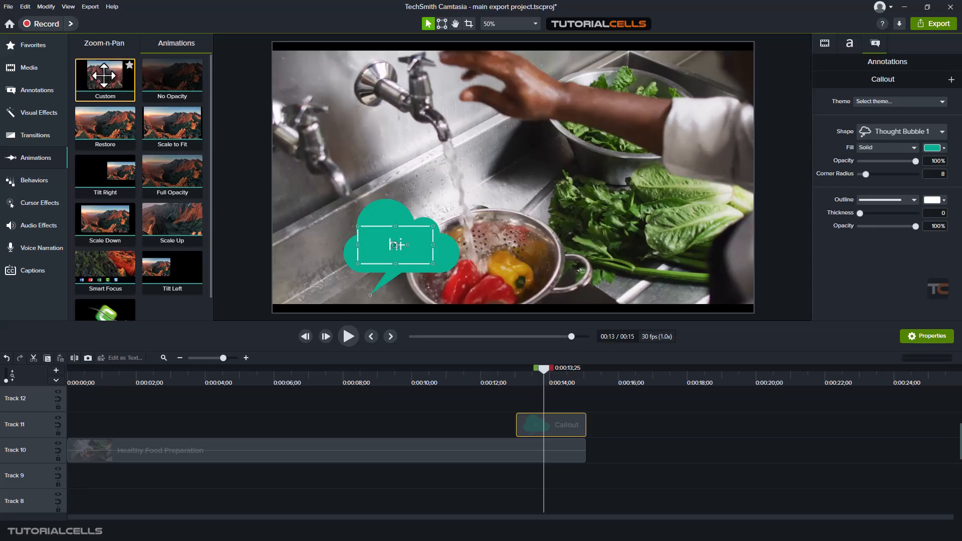
# - Look through the visual effects filters, callouts, transitions and animation presets, and review the callout's text and visual properties
pyautogui.click(38, 115)
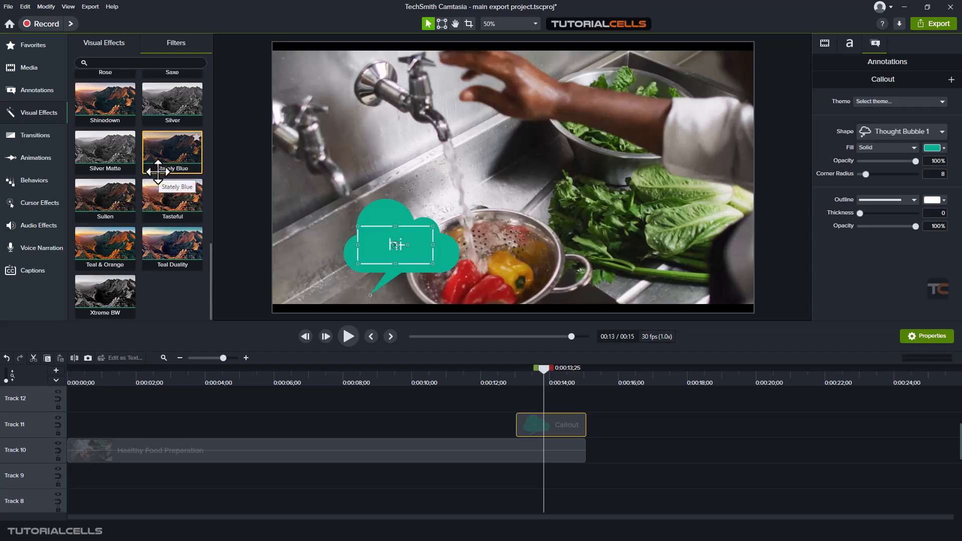
pyautogui.scroll(2, 160, 159)
pyautogui.scroll(3, 160, 159)
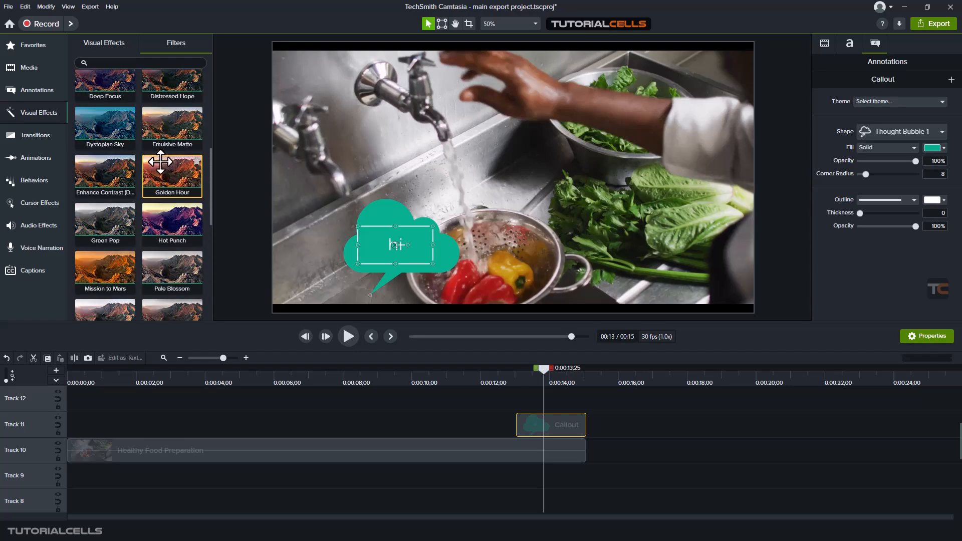
pyautogui.click(38, 88)
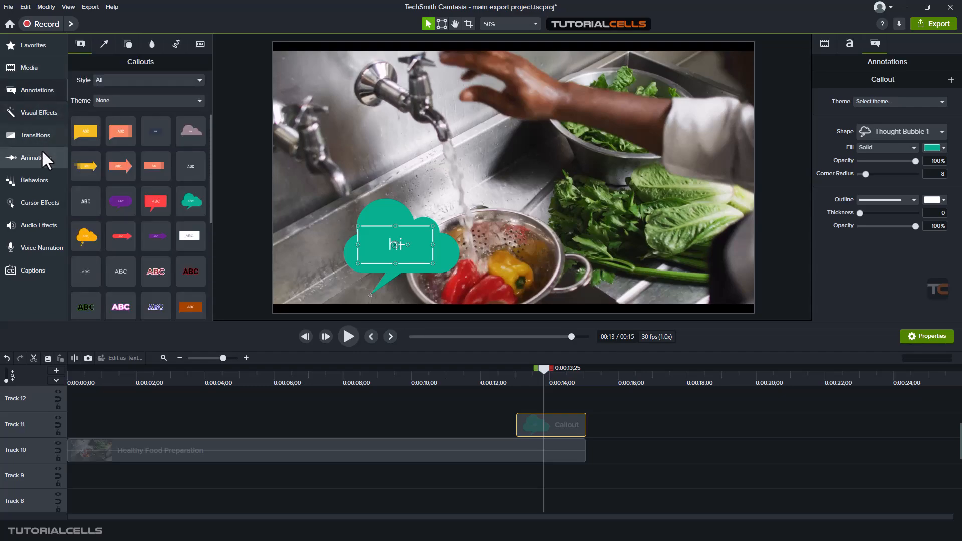
pyautogui.click(45, 136)
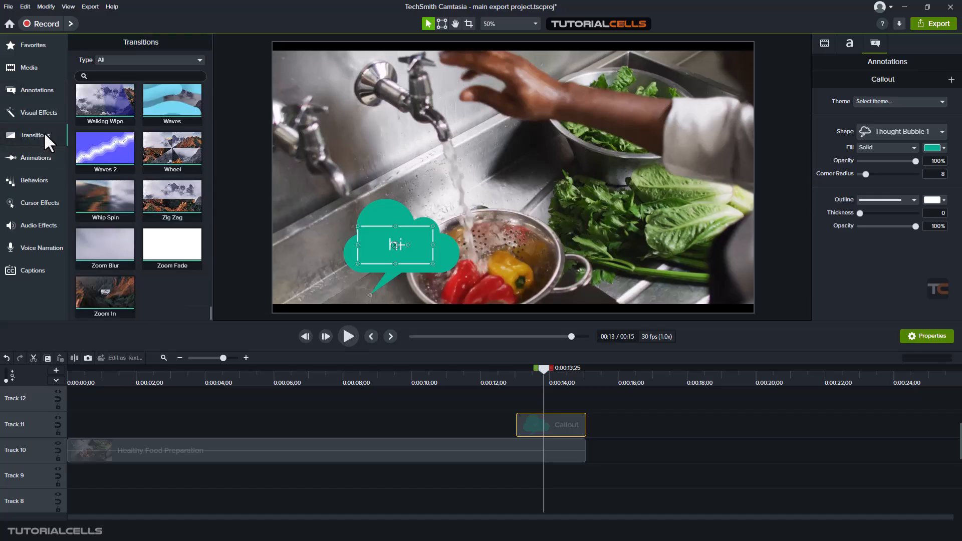
pyautogui.click(46, 91)
pyautogui.click(56, 107)
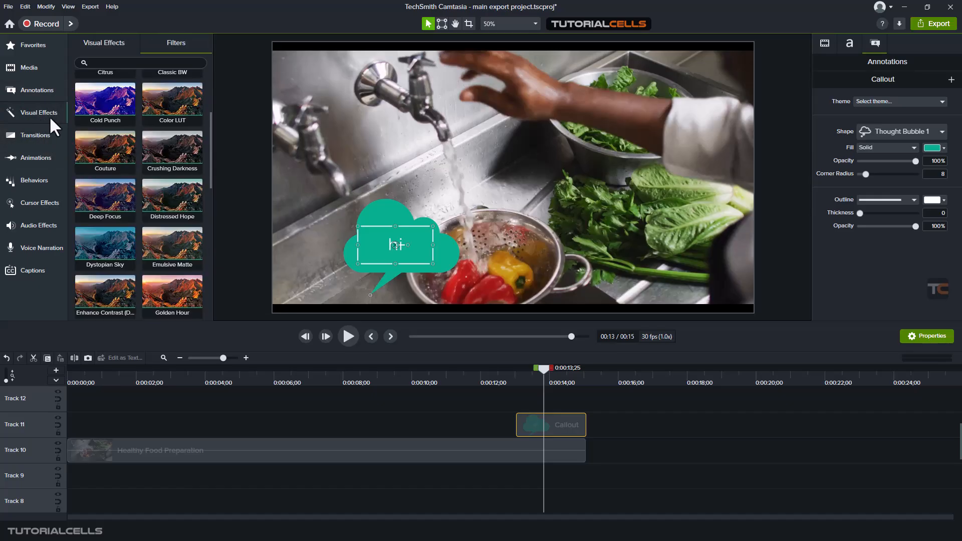
pyautogui.click(41, 157)
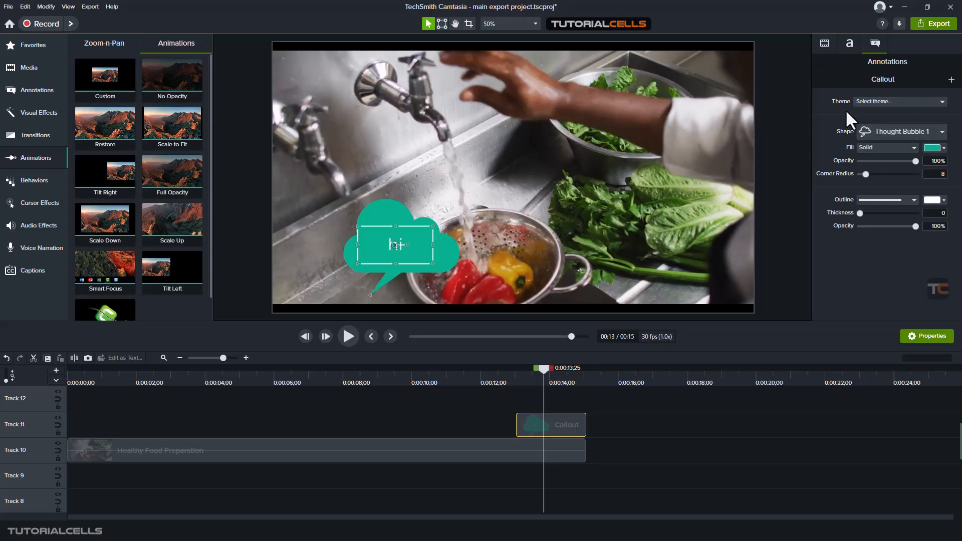
pyautogui.click(848, 44)
pyautogui.click(824, 43)
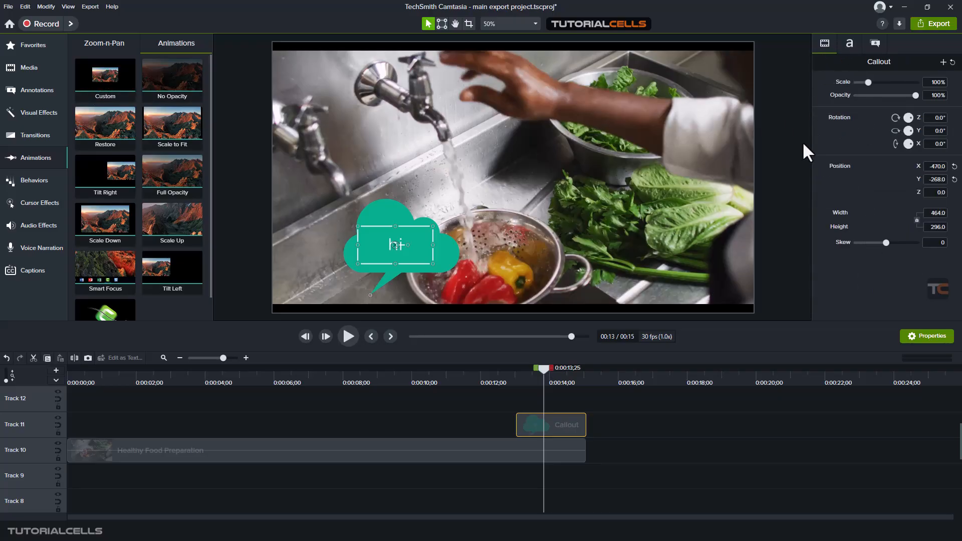